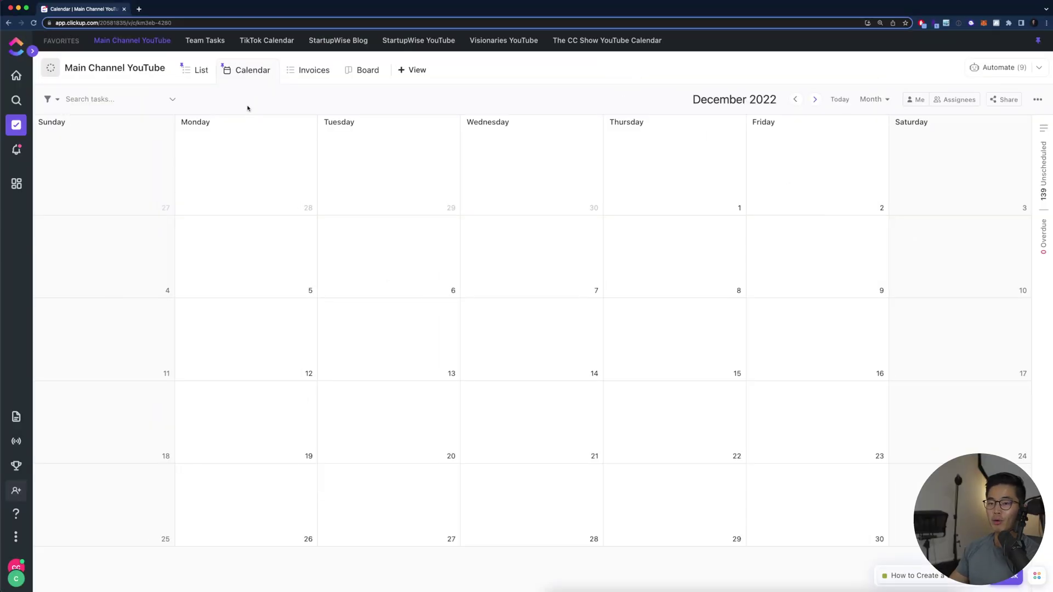
- Reveal the Spaces sidebar beside the Main Channel YouTube calendar for December 2022
mouse_move(15, 126)
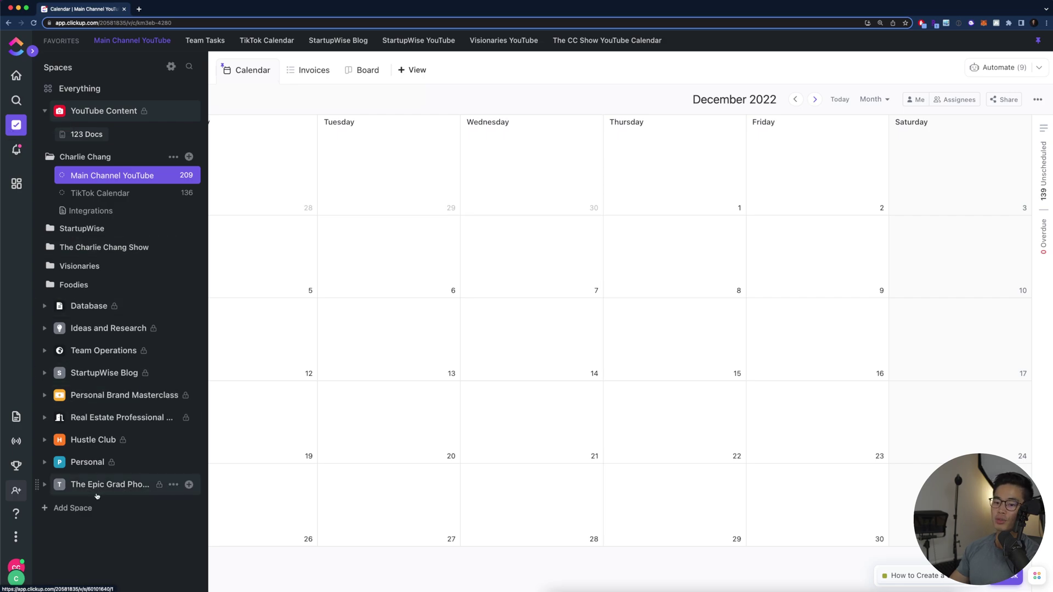
- Start a new space from templates and search the templates for 'content'
left_click(74, 509)
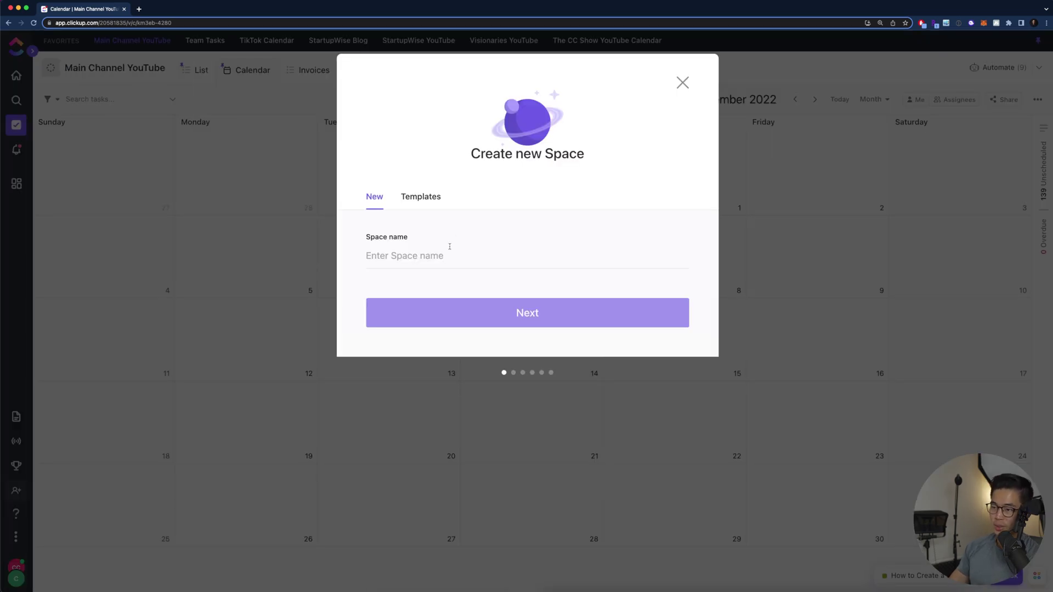
left_click(420, 197)
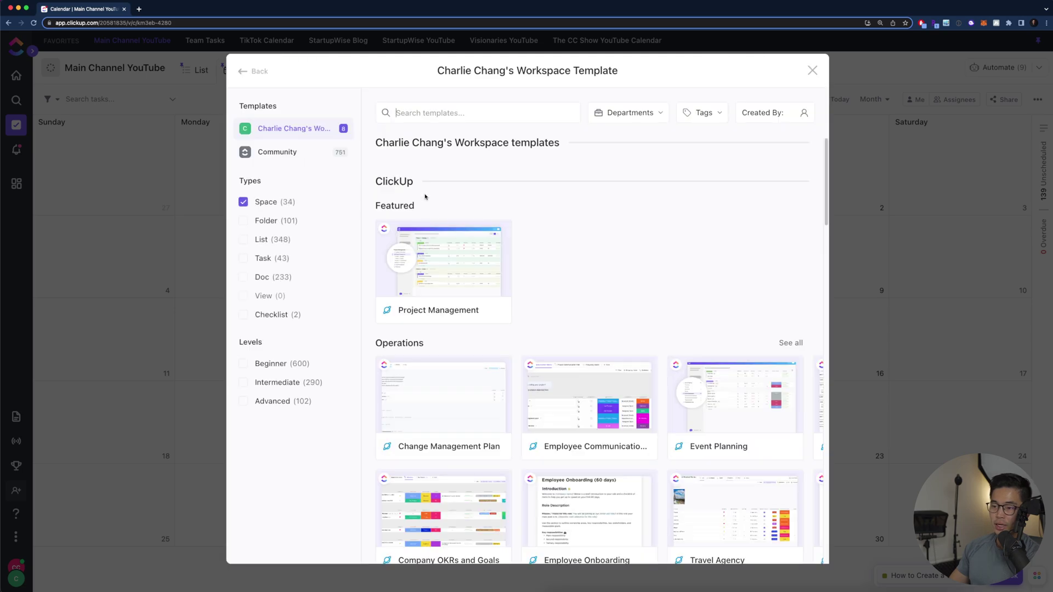
left_click(452, 113)
type("content")
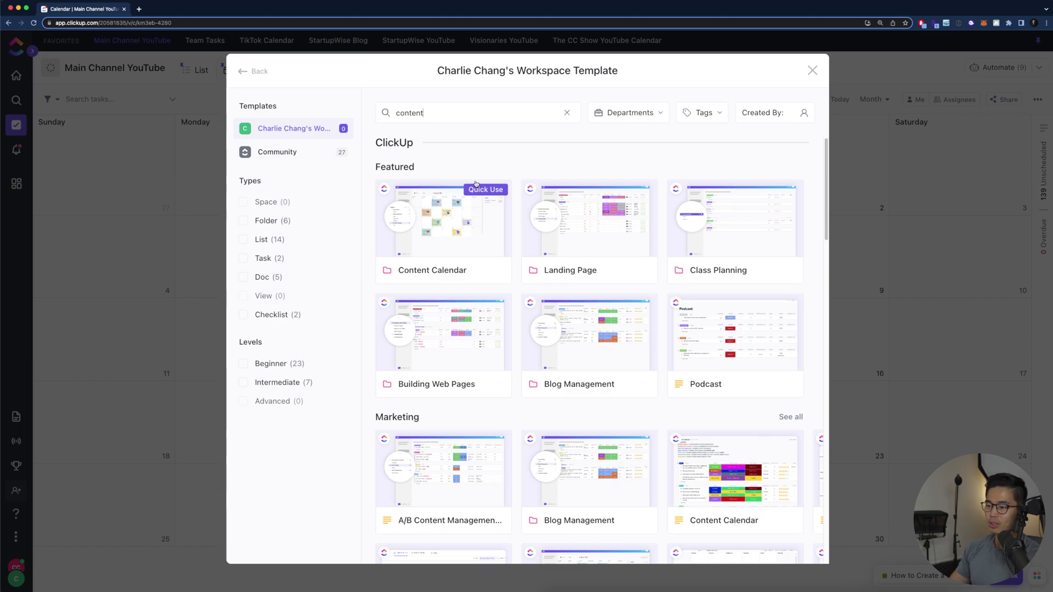
- Browse the Marketing template results and open the Content Calendar template's details
mouse_move(525, 219)
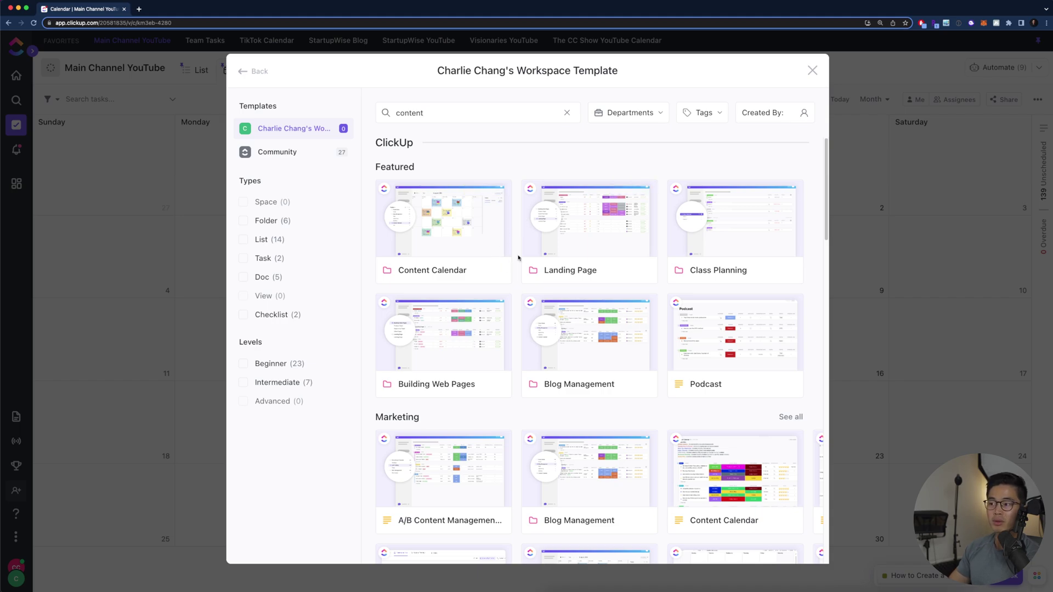
scroll(516, 260, "down", 3)
mouse_move(720, 398)
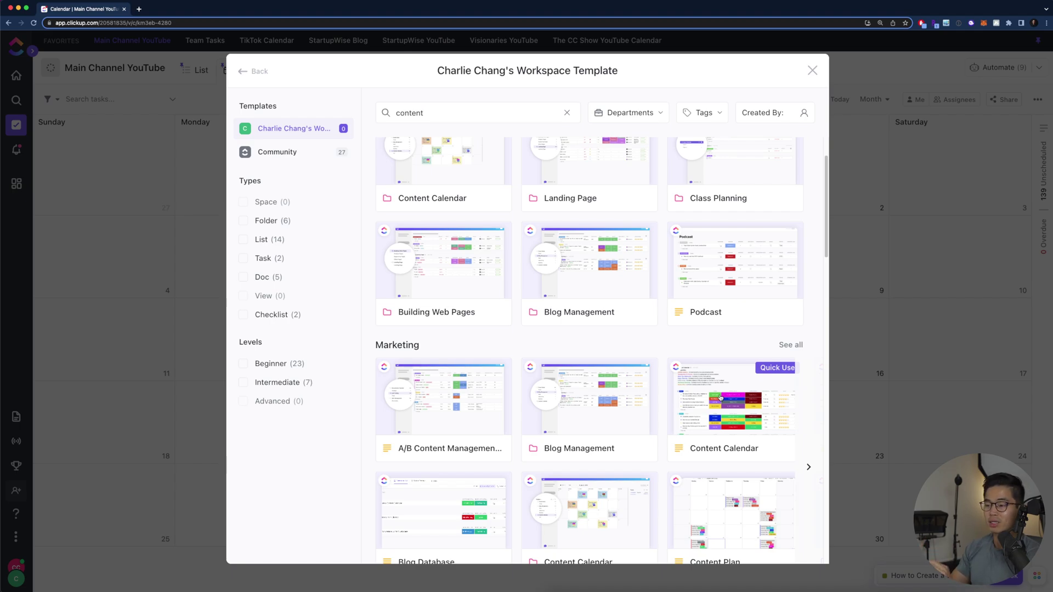
scroll(720, 398, "down", 3)
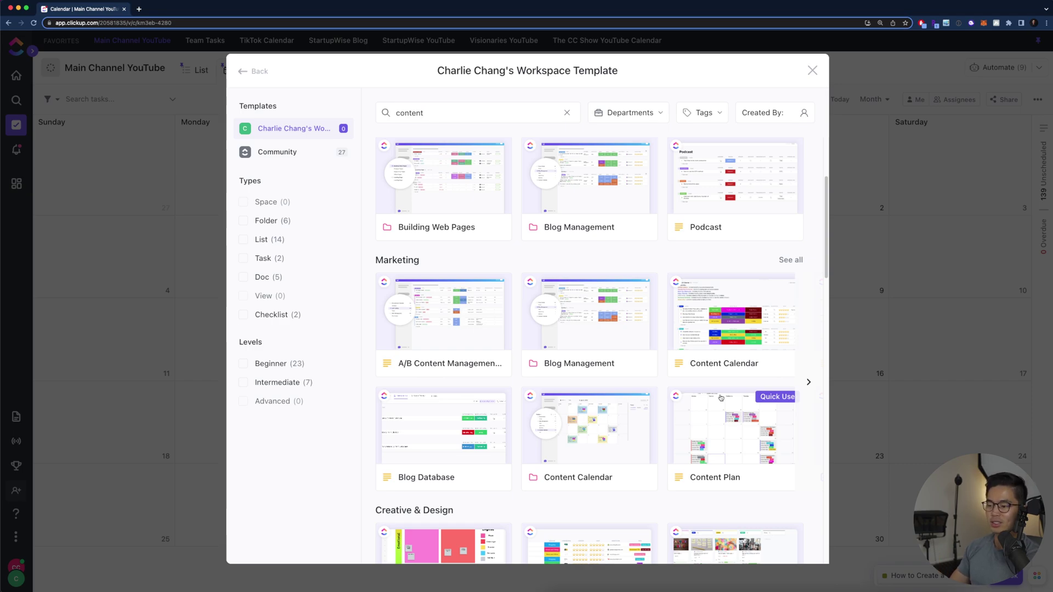
scroll(721, 398, "down", 2)
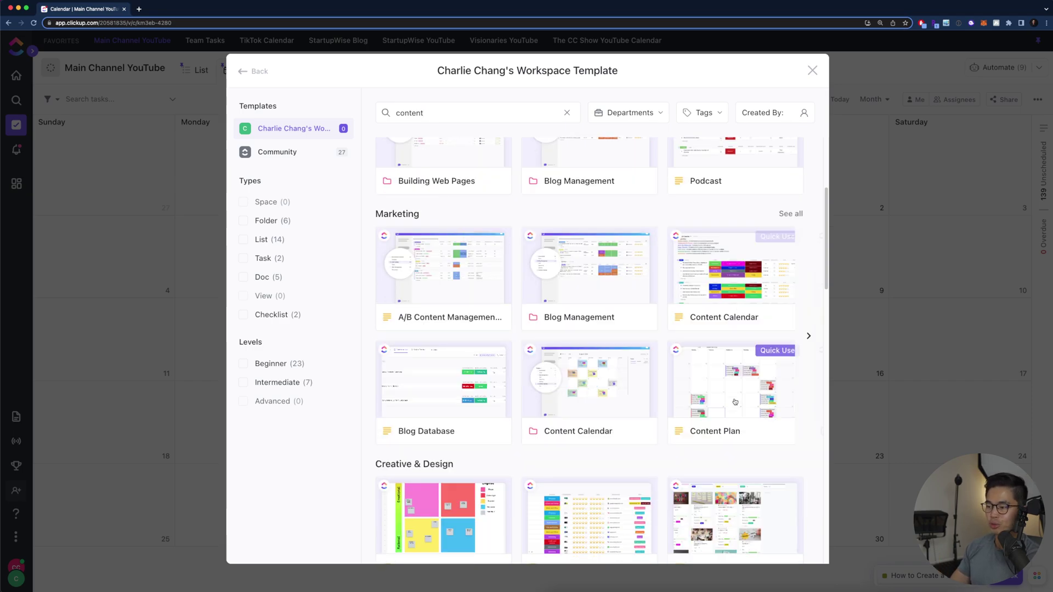
left_click(808, 336)
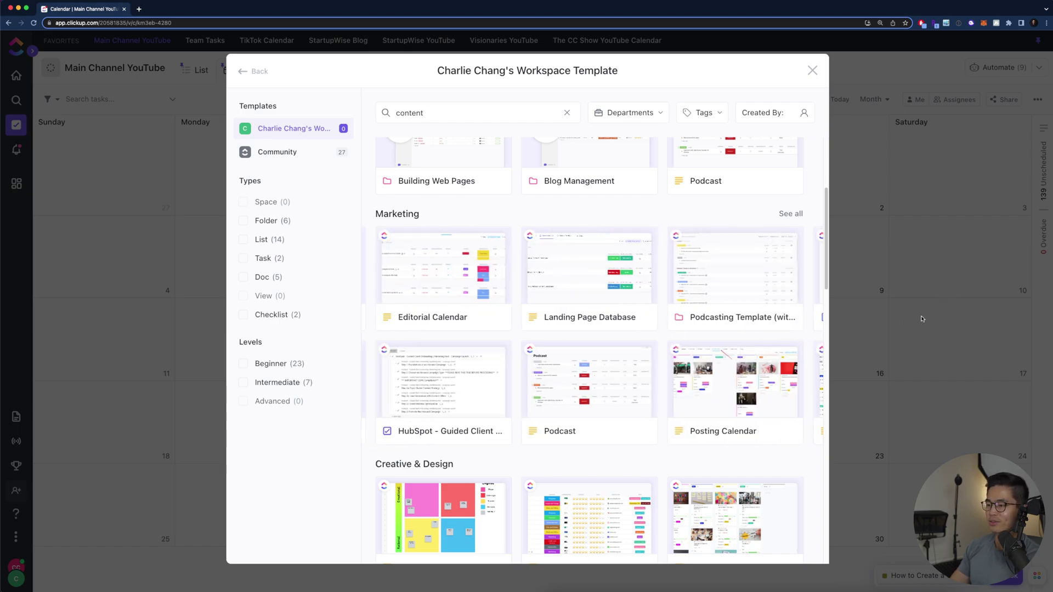
left_click(808, 336)
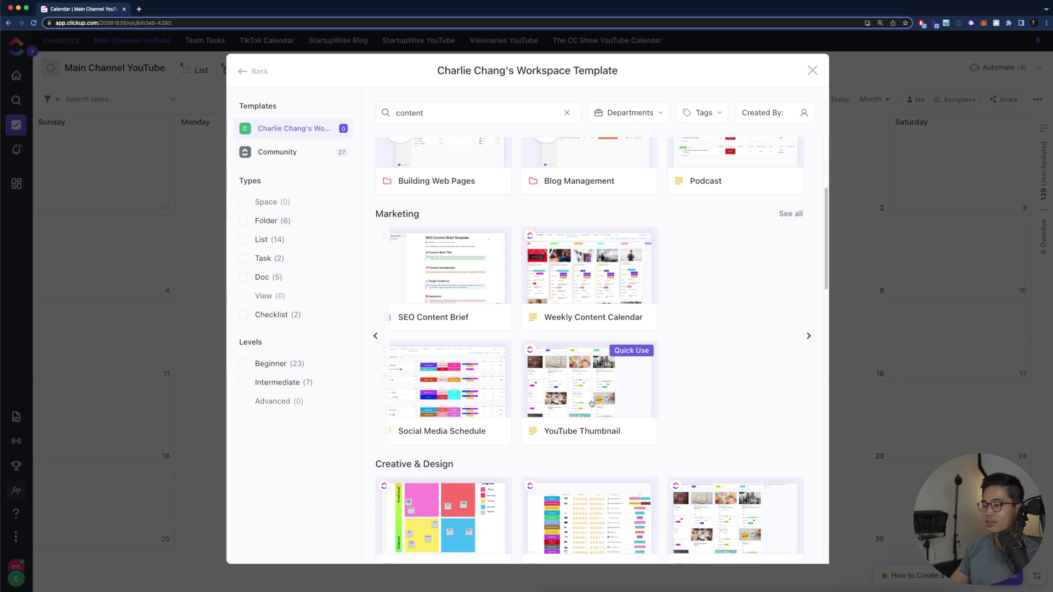
scroll(591, 403, "down", 3)
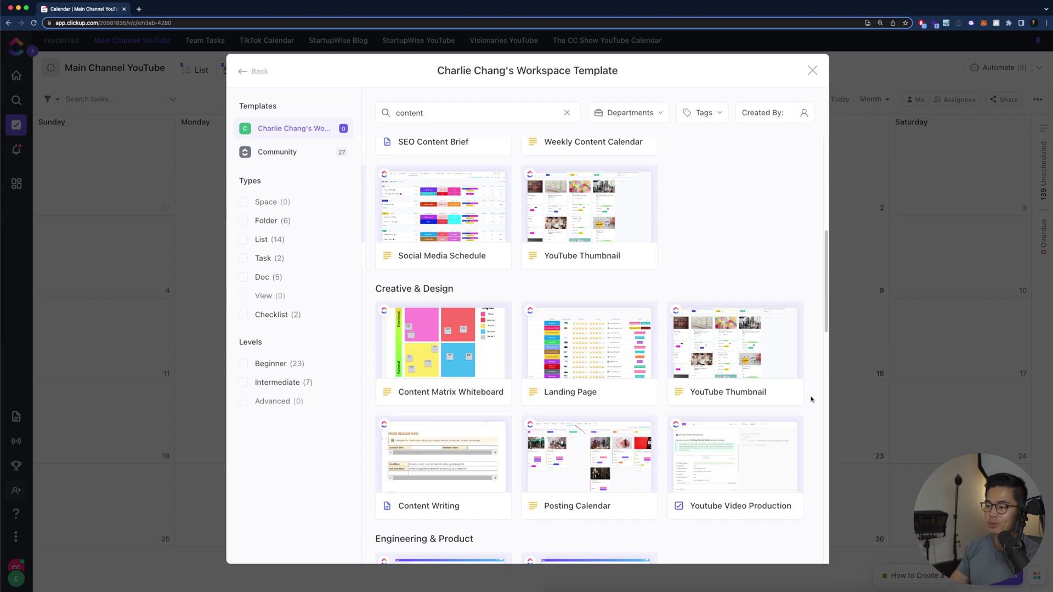
scroll(667, 138, "up", 7)
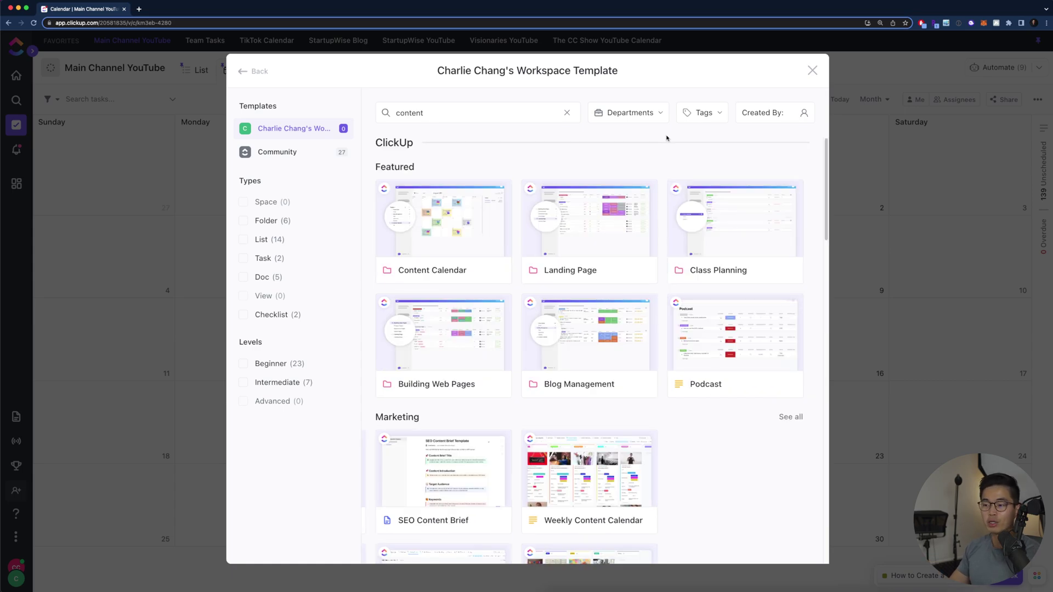
mouse_move(488, 228)
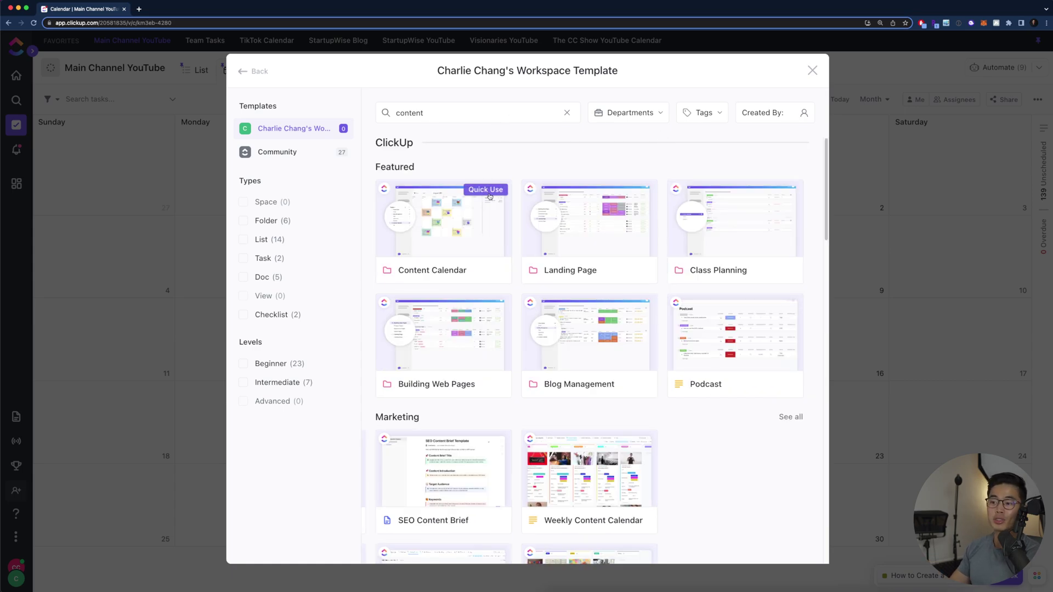
left_click(480, 241)
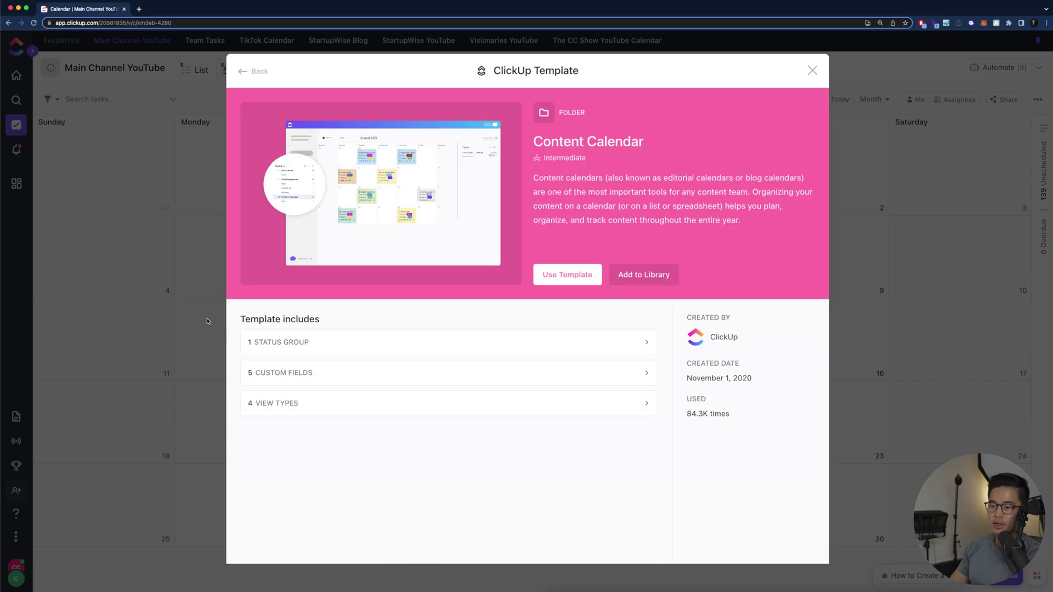
- Review the template's Status Group, Custom Fields and View Types, then choose Use Template
left_click(291, 343)
mouse_move(276, 374)
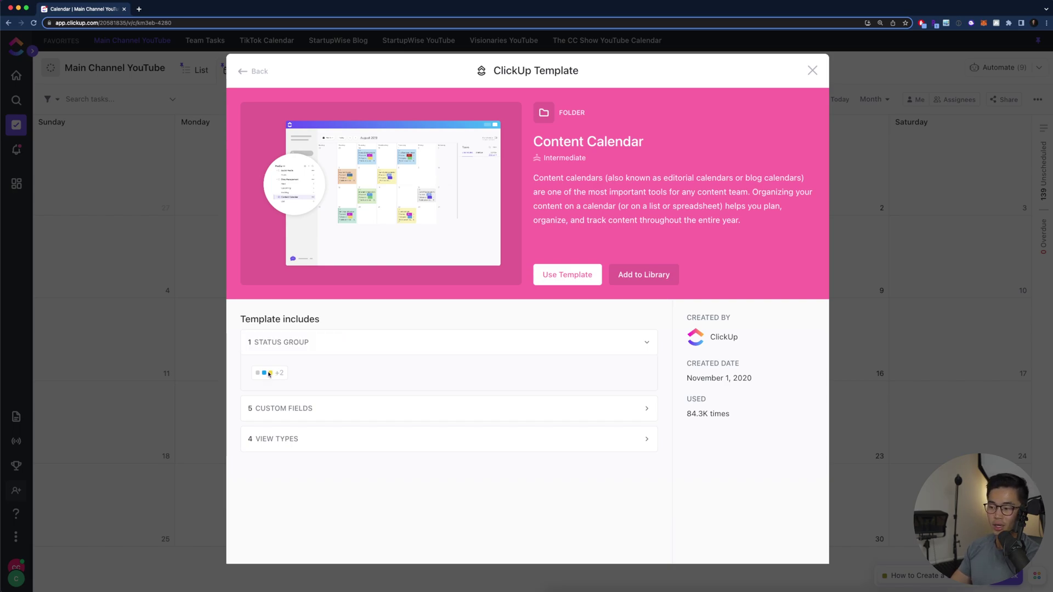
left_click(268, 408)
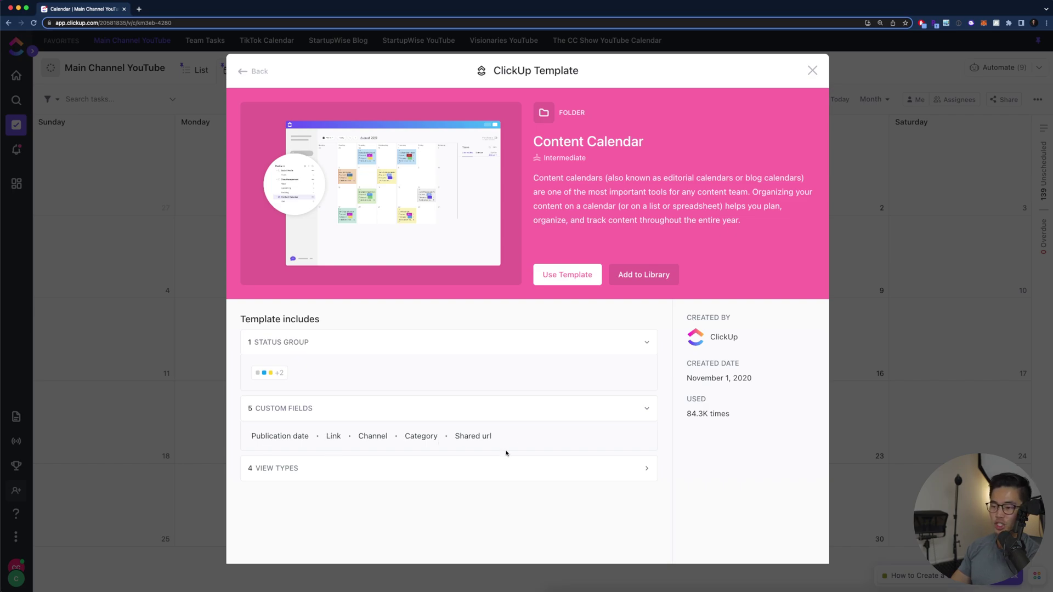
left_click(462, 470)
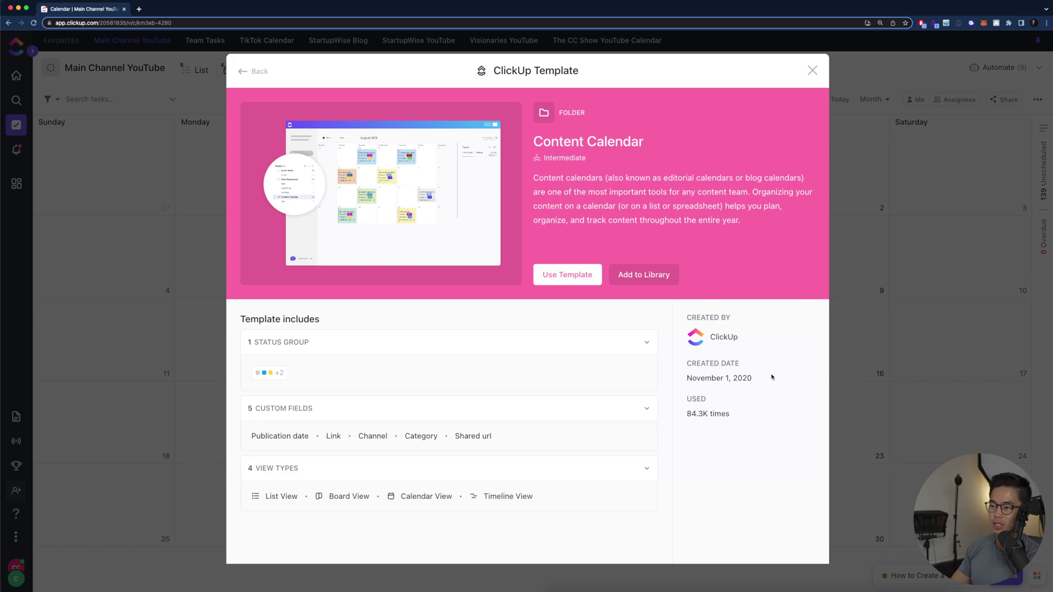
left_click(571, 277)
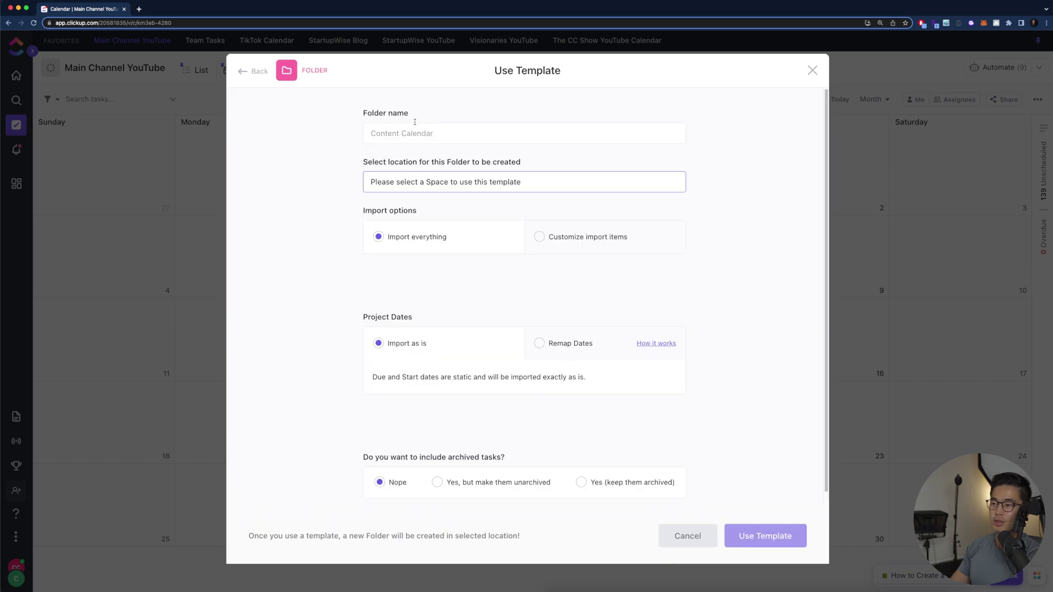
- Set the folder location to the YouTube Content space and create it from the template
left_click(460, 183)
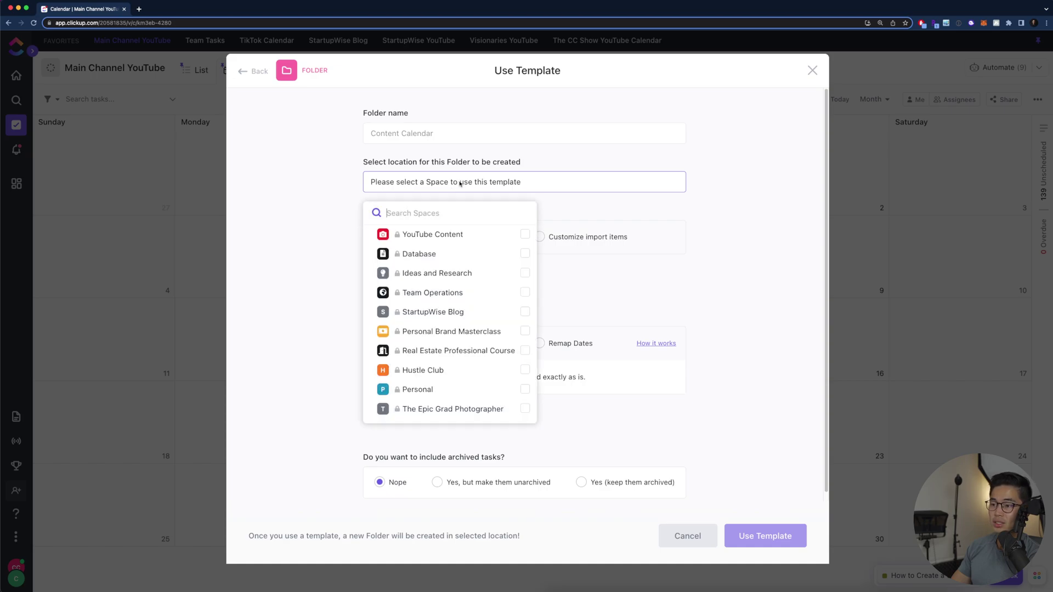
left_click(458, 235)
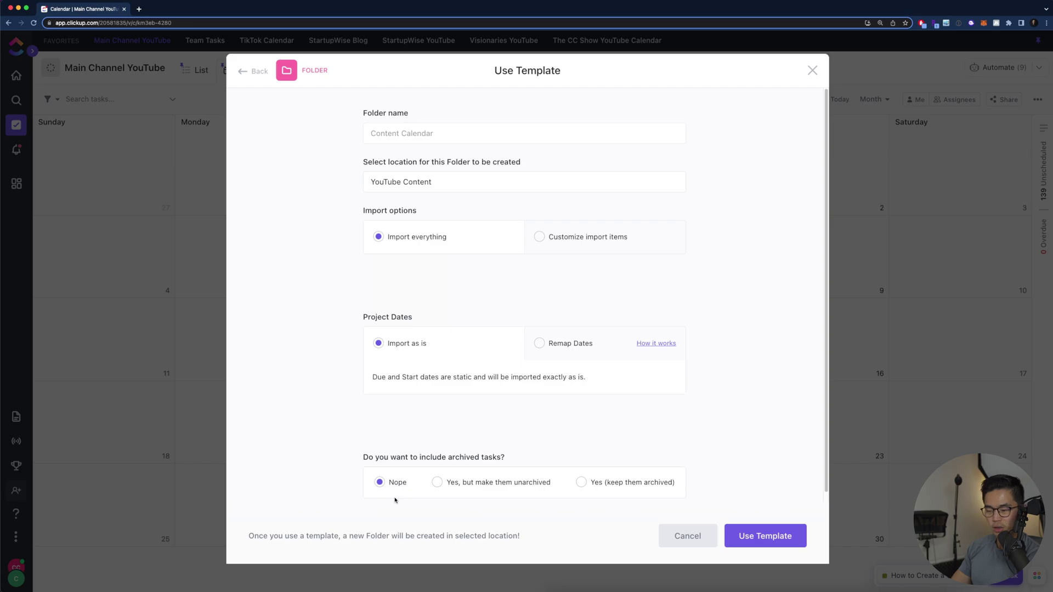
left_click(776, 542)
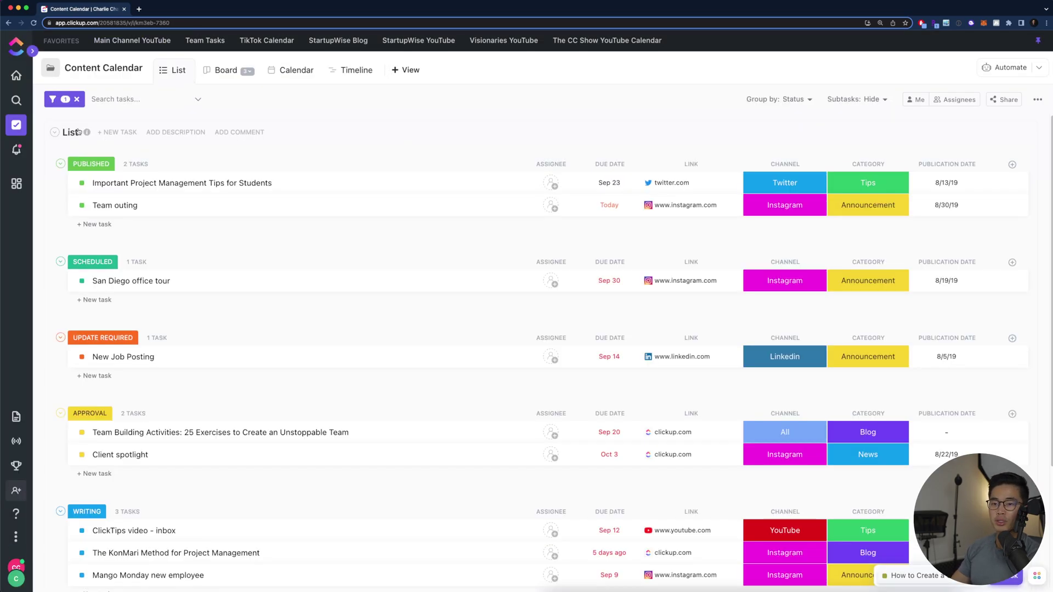
mouse_move(21, 129)
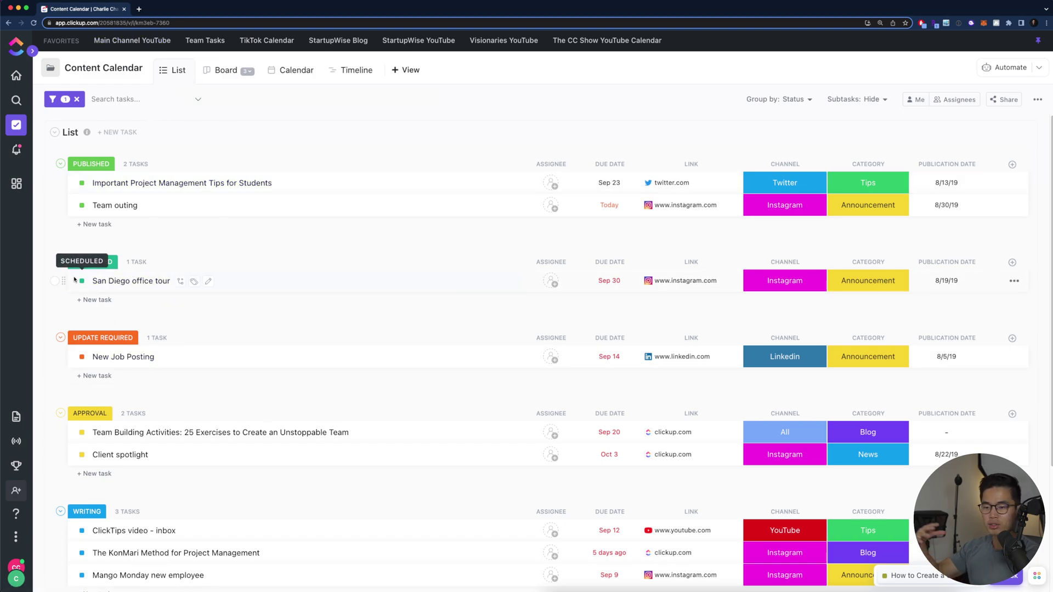
scroll(313, 270, "down", 5)
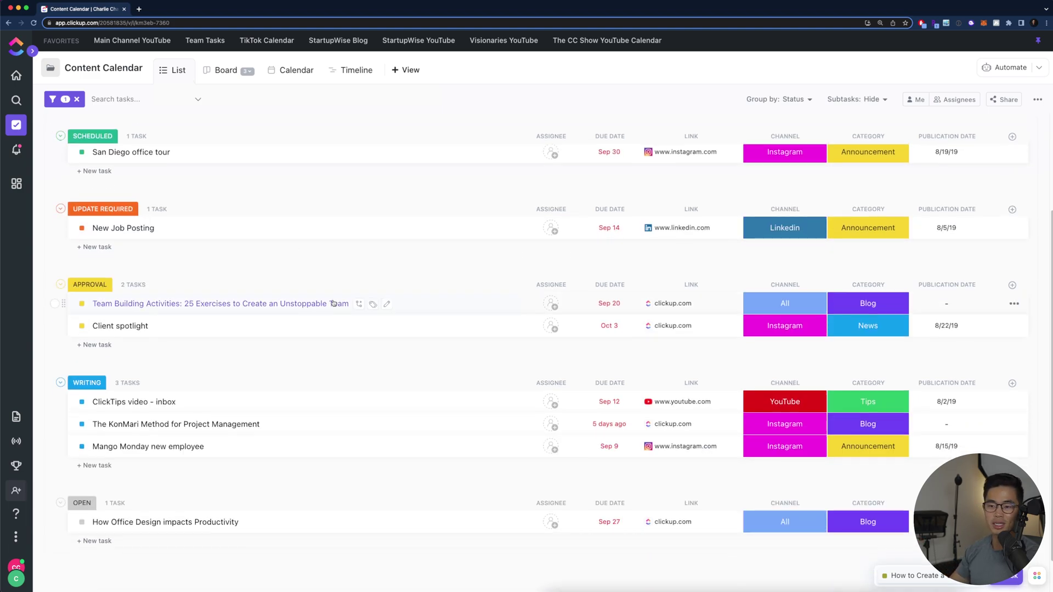
scroll(333, 303, "down", 2)
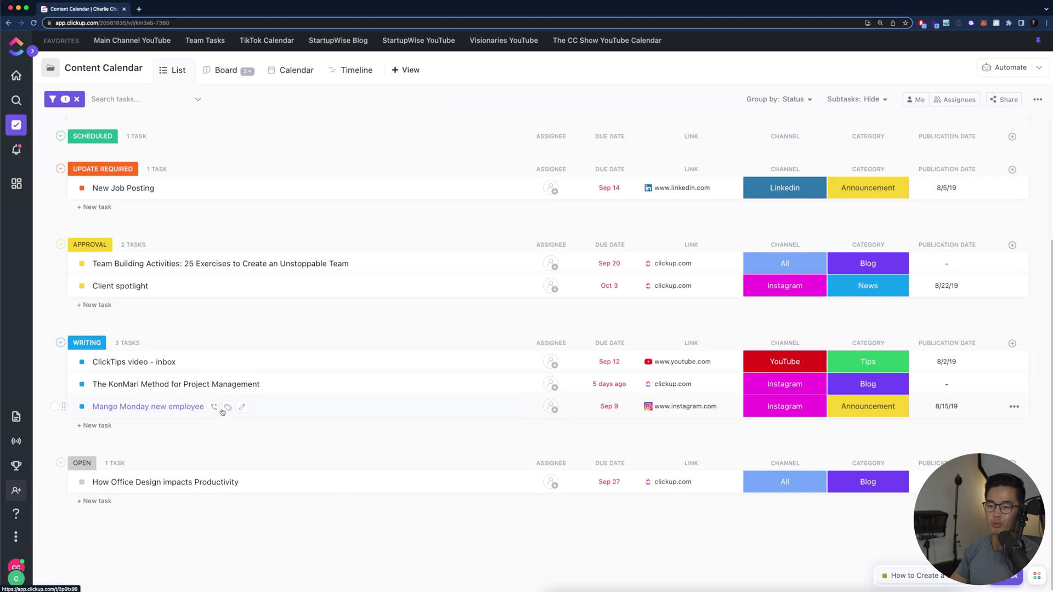
scroll(222, 412, "up", 5)
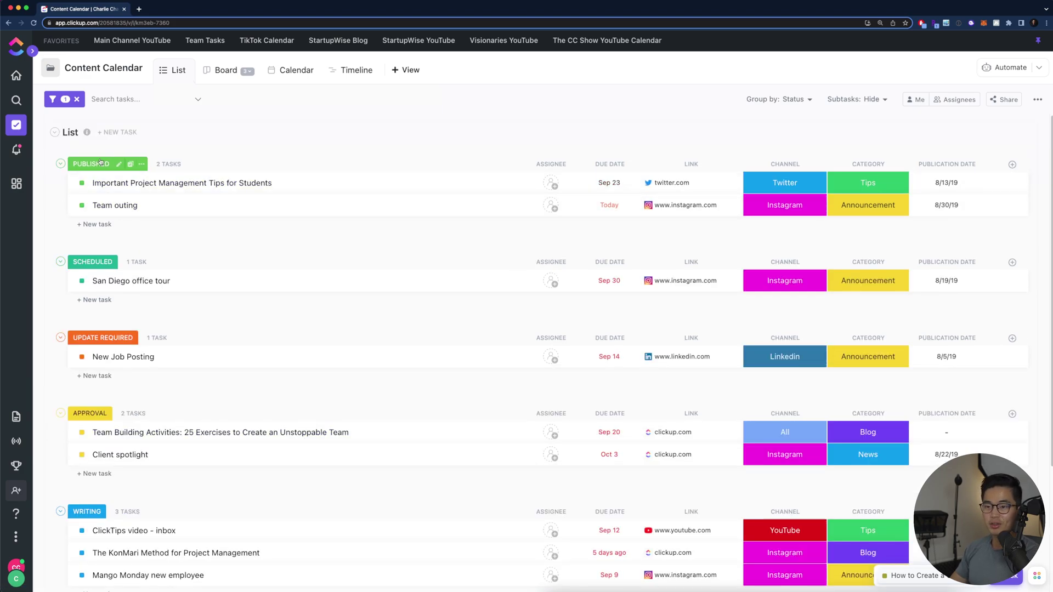
scroll(214, 487, "down", 5)
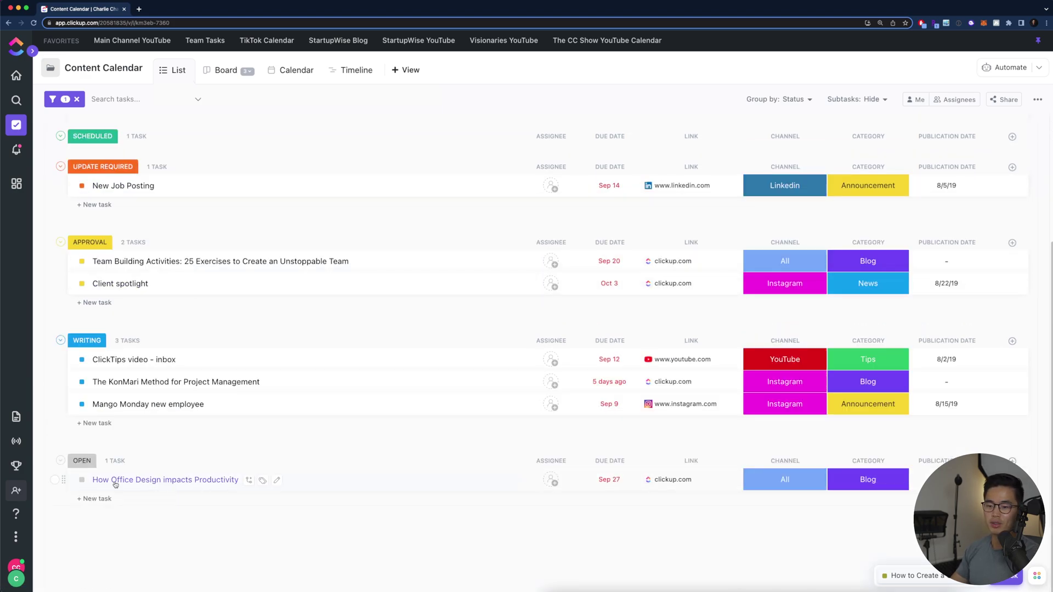
scroll(144, 487, "up", 5)
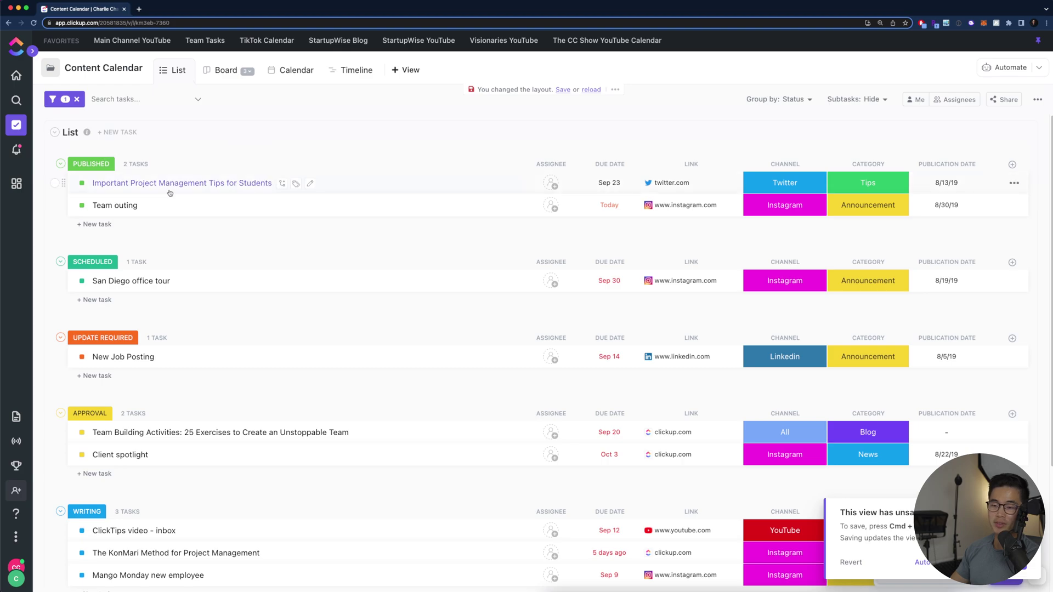
scroll(278, 324, "down", 3)
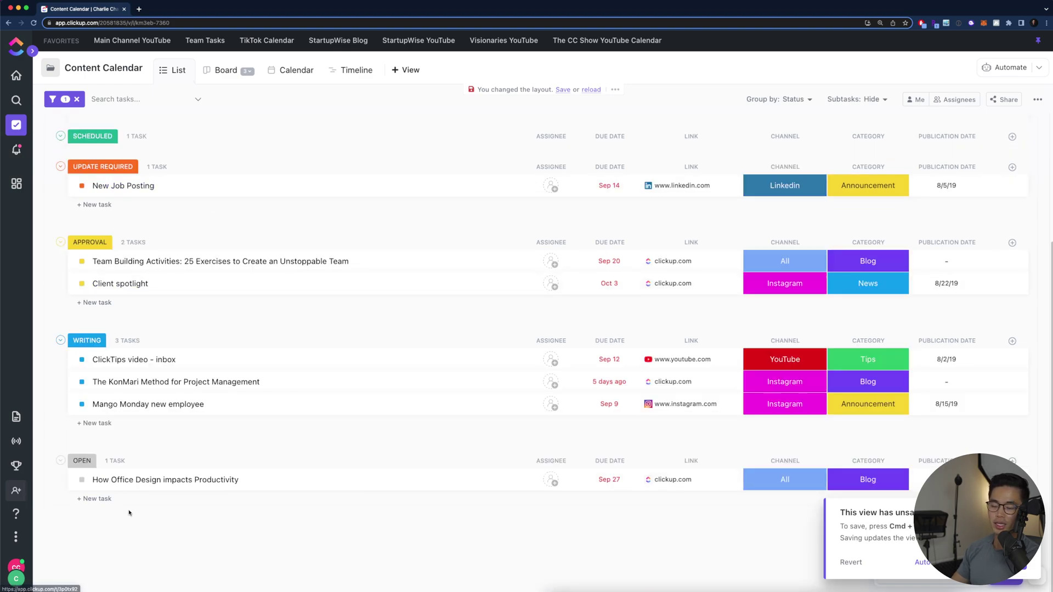
scroll(733, 340, "up", 3)
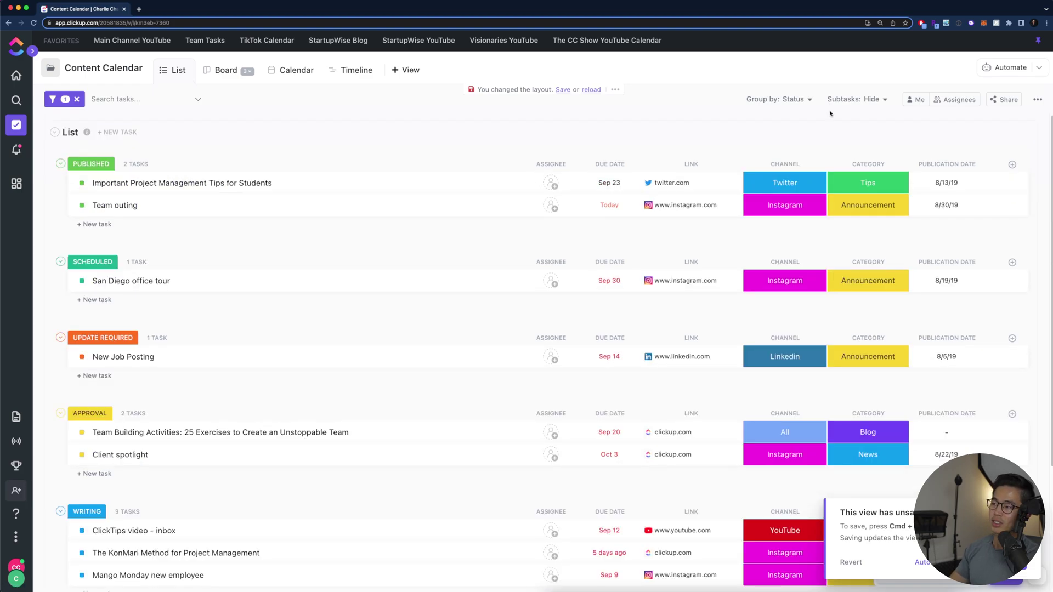
- Flip the Group by: Status sort order, then scroll through the reversed status groups
left_click(810, 100)
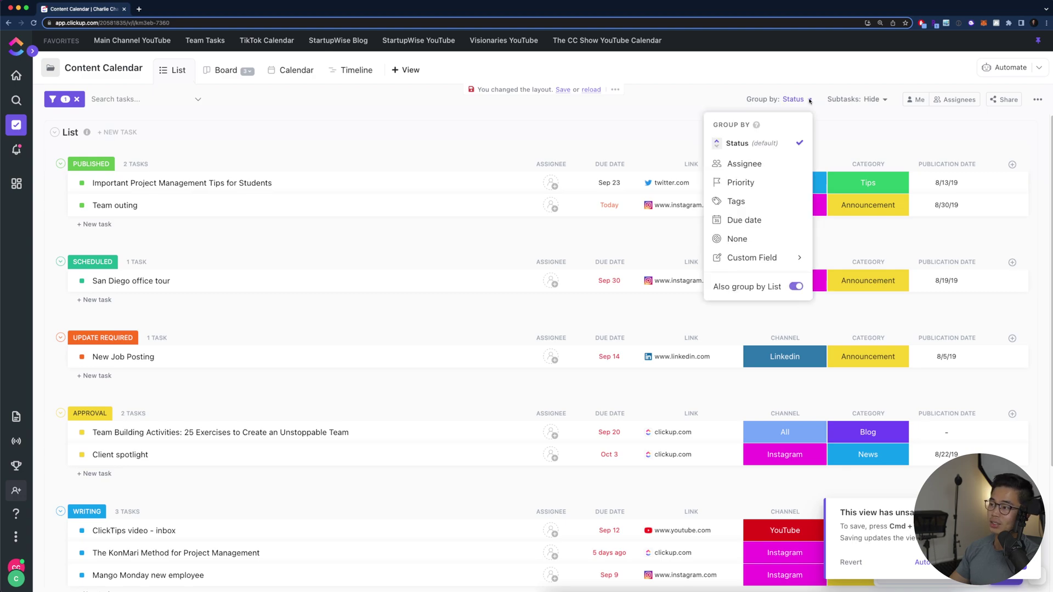
left_click(717, 147)
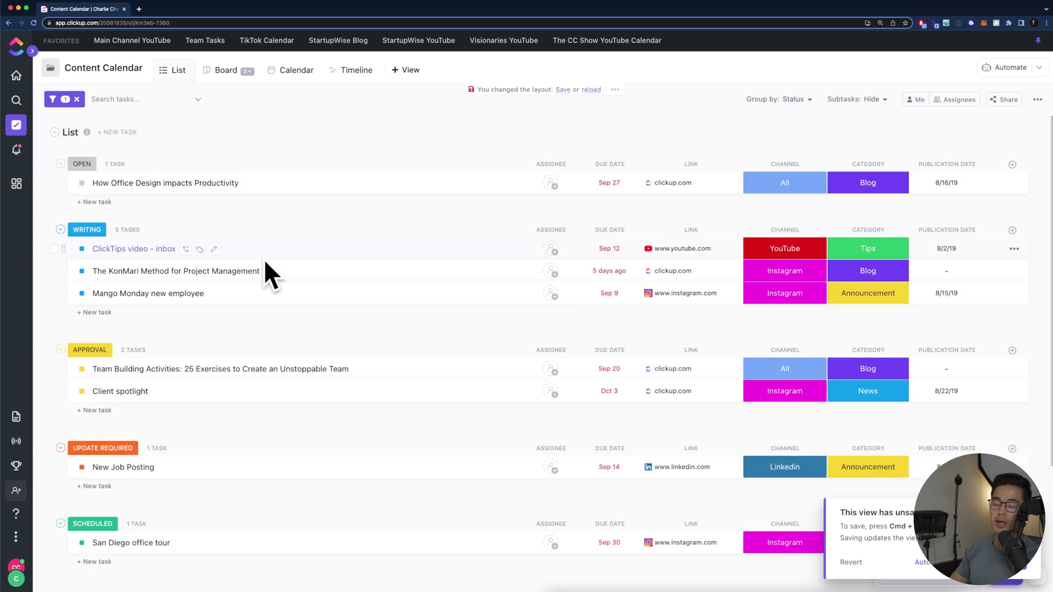
scroll(165, 417, "down", 4)
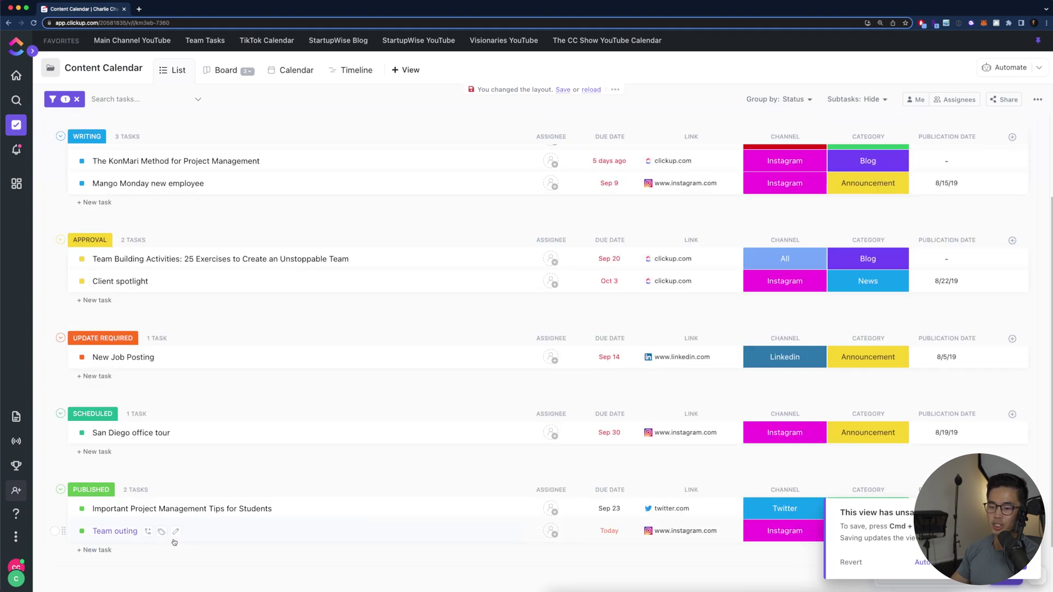
scroll(186, 384, "up", 4)
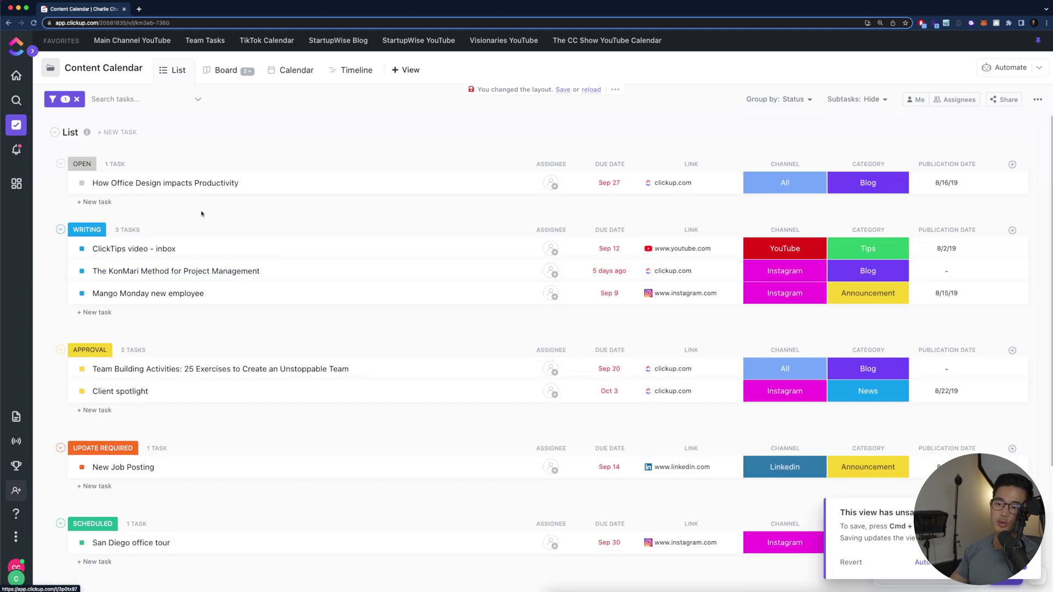
- Rename the OPEN status to IDEA
left_click(100, 164)
type("IDEA")
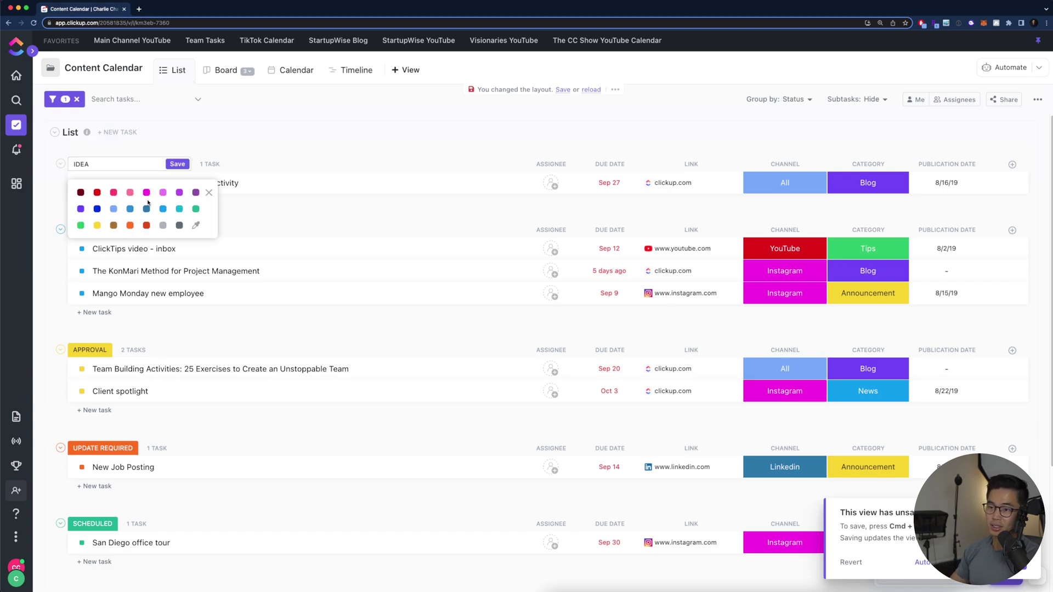
left_click(177, 164)
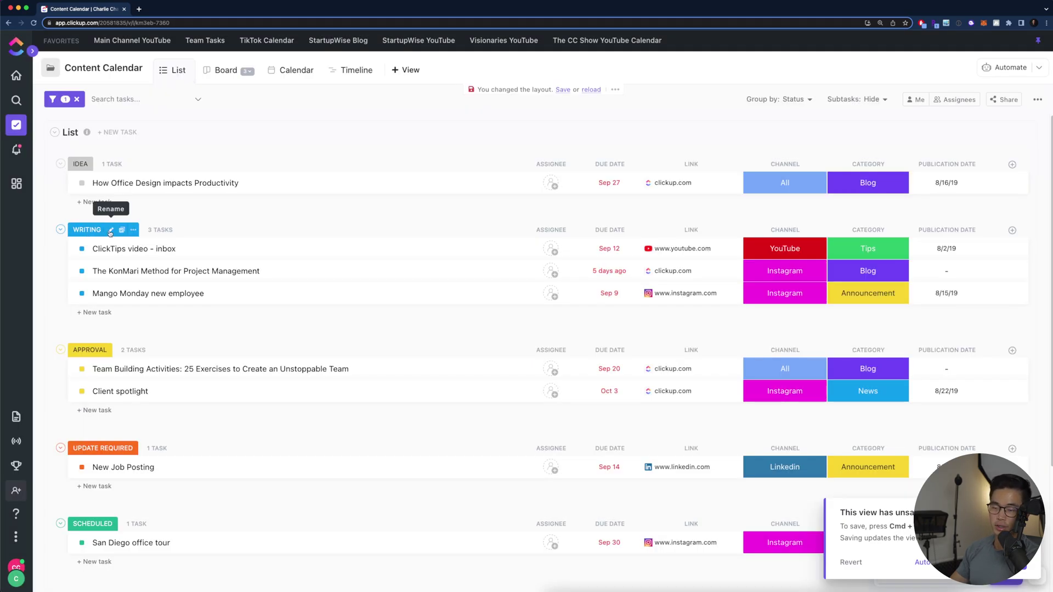
- Rename the WRITING status to SCRIPTING
left_click(110, 231)
left_click(99, 231)
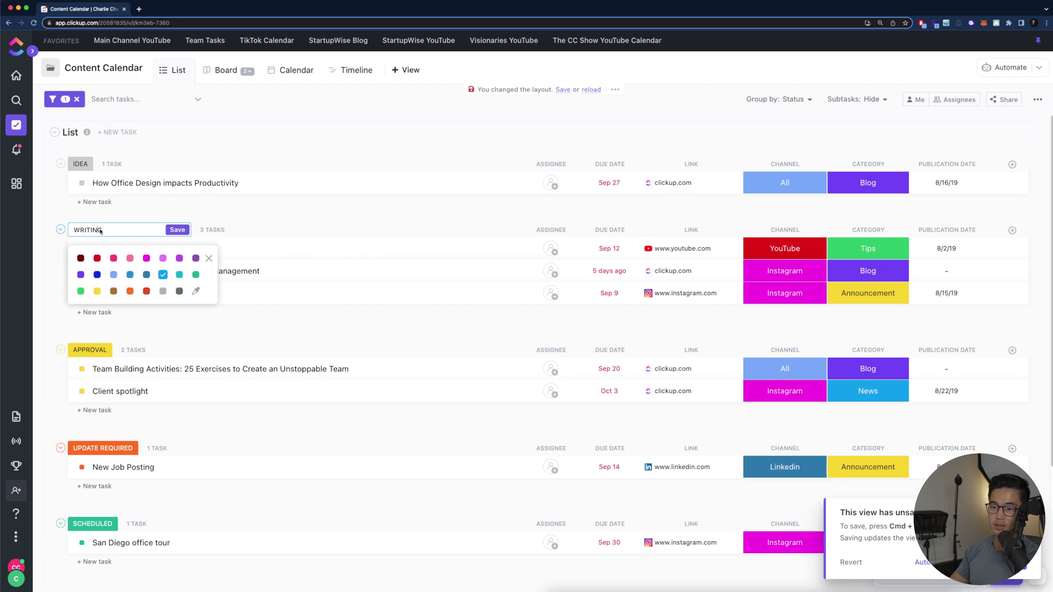
double_click(100, 231)
type("scripting")
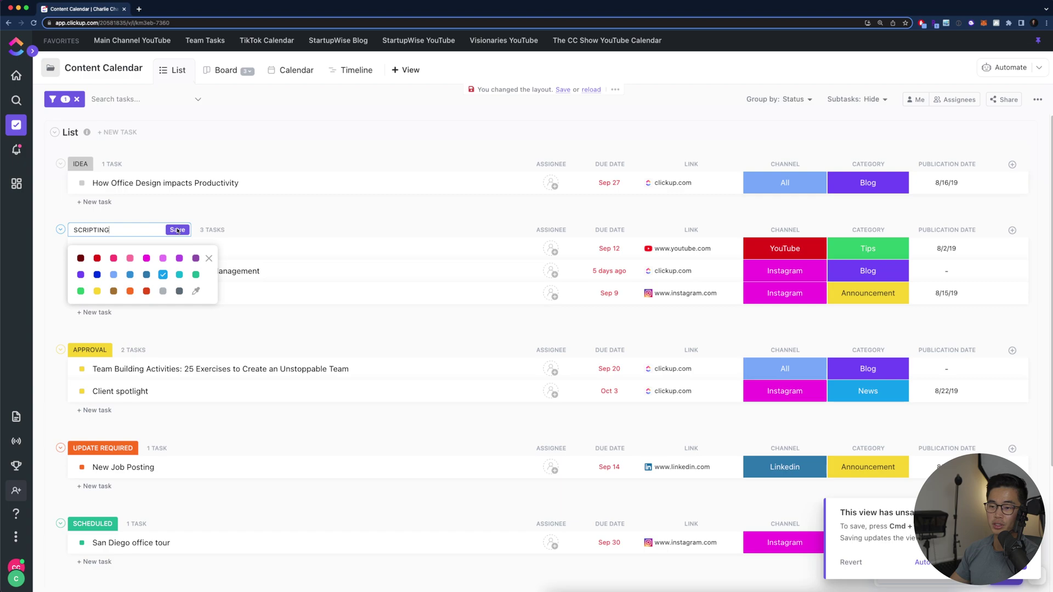
left_click(177, 229)
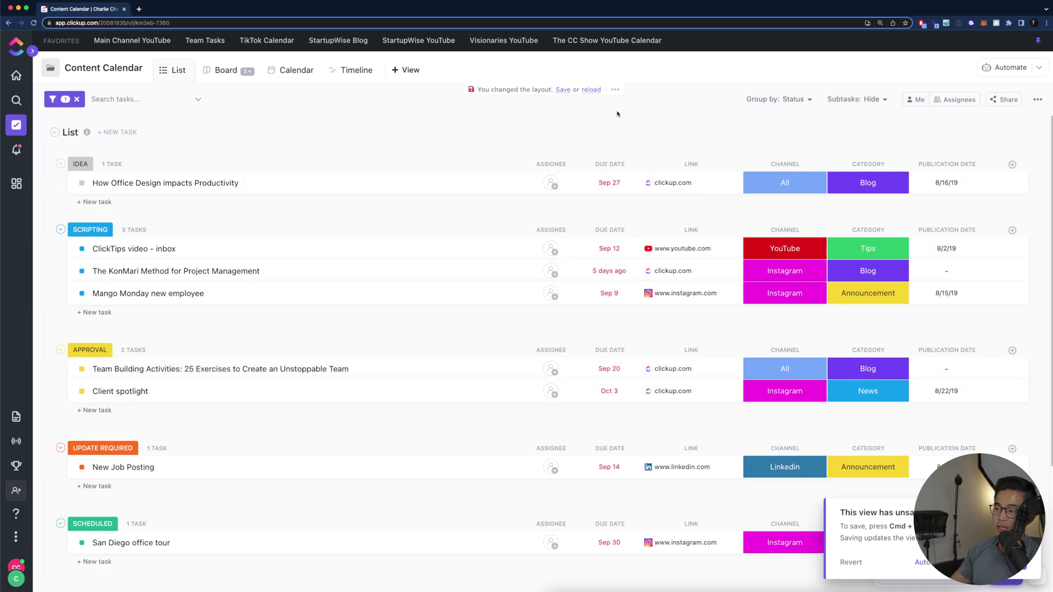
- Change the office design task's due date from Sep 27 to Sep 26
left_click(612, 183)
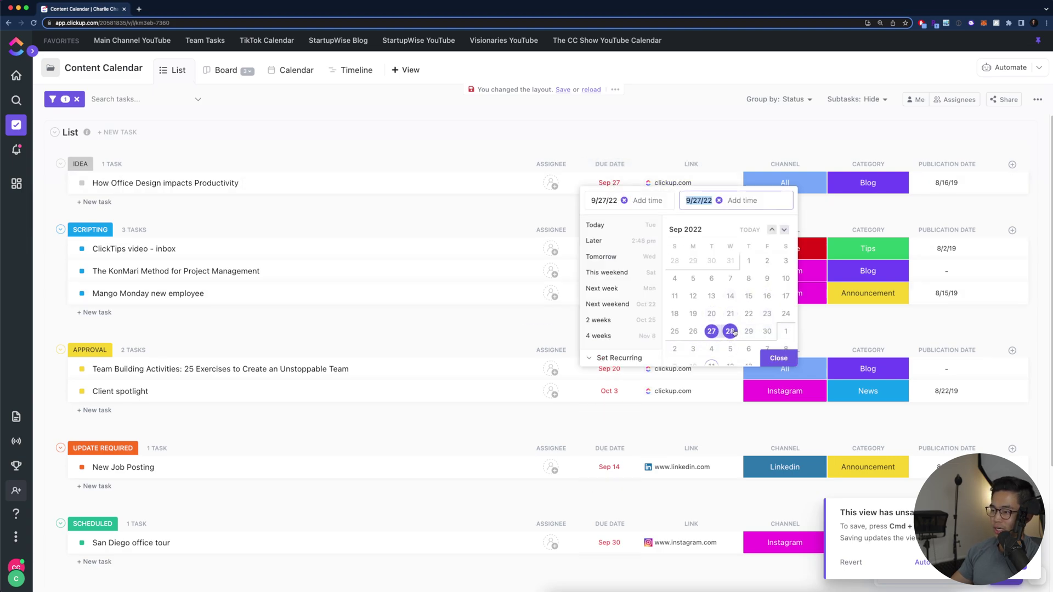
left_click(693, 331)
left_click(779, 358)
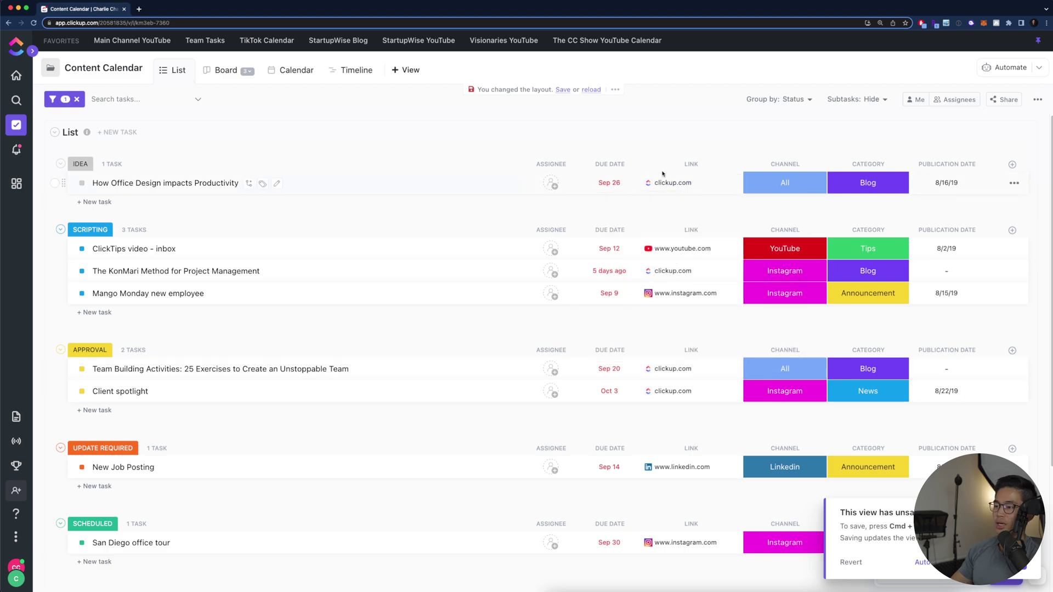
left_click(680, 164)
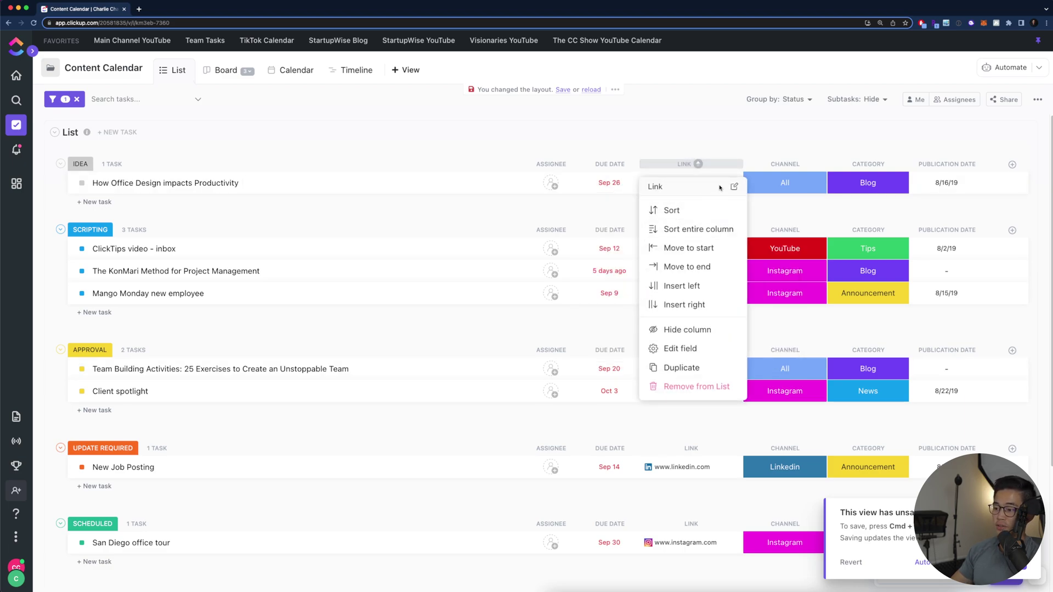
left_click(708, 107)
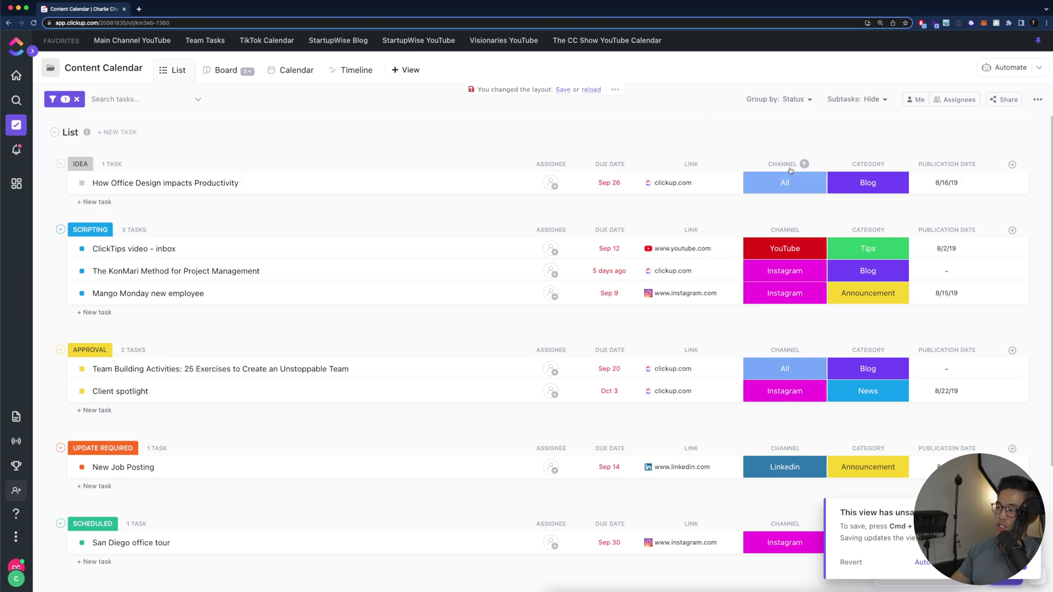
left_click(1015, 166)
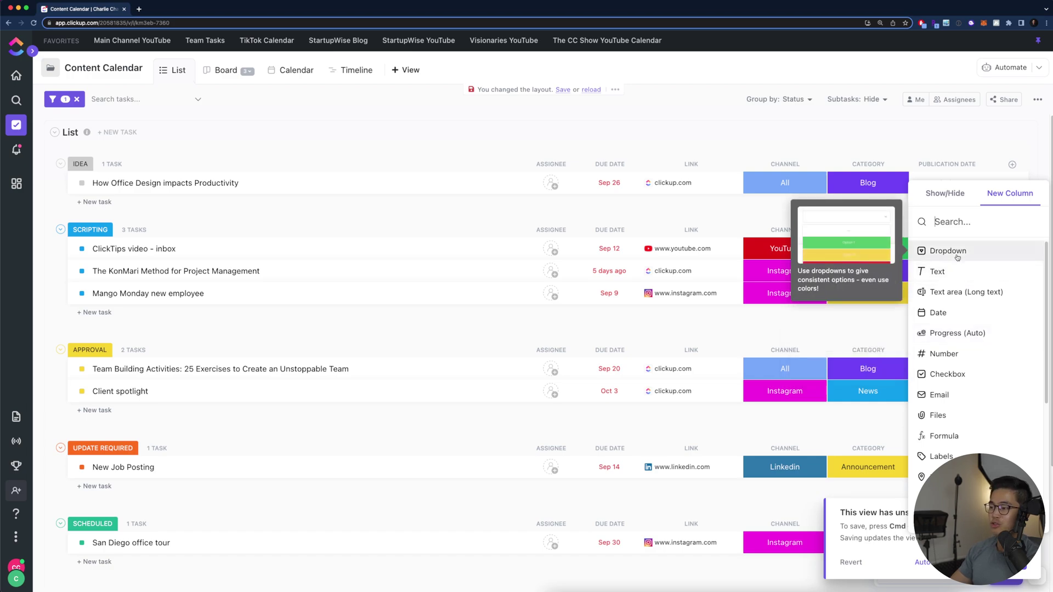
left_click(984, 185)
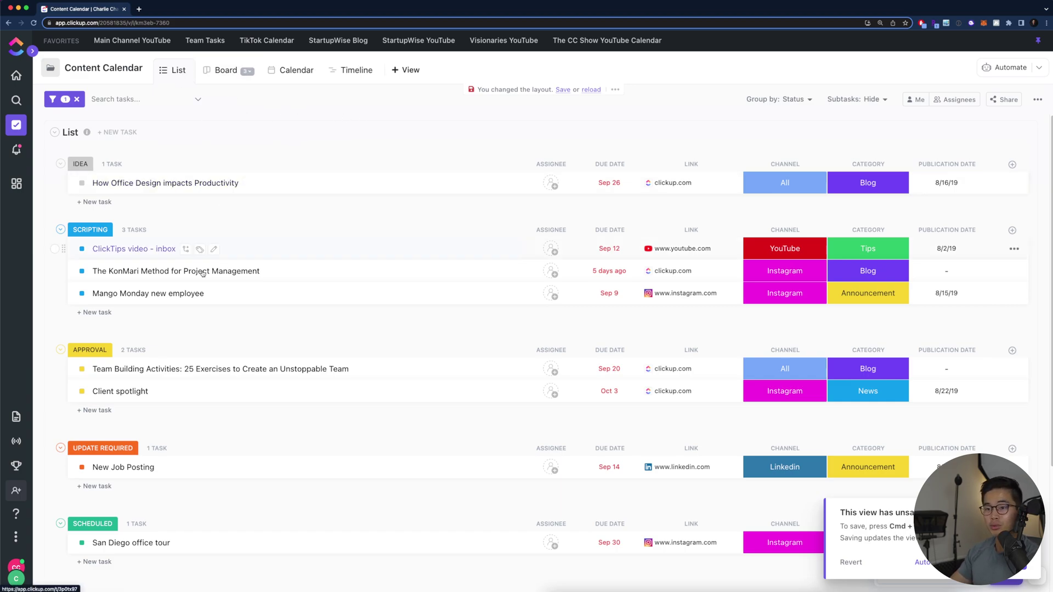
left_click(226, 74)
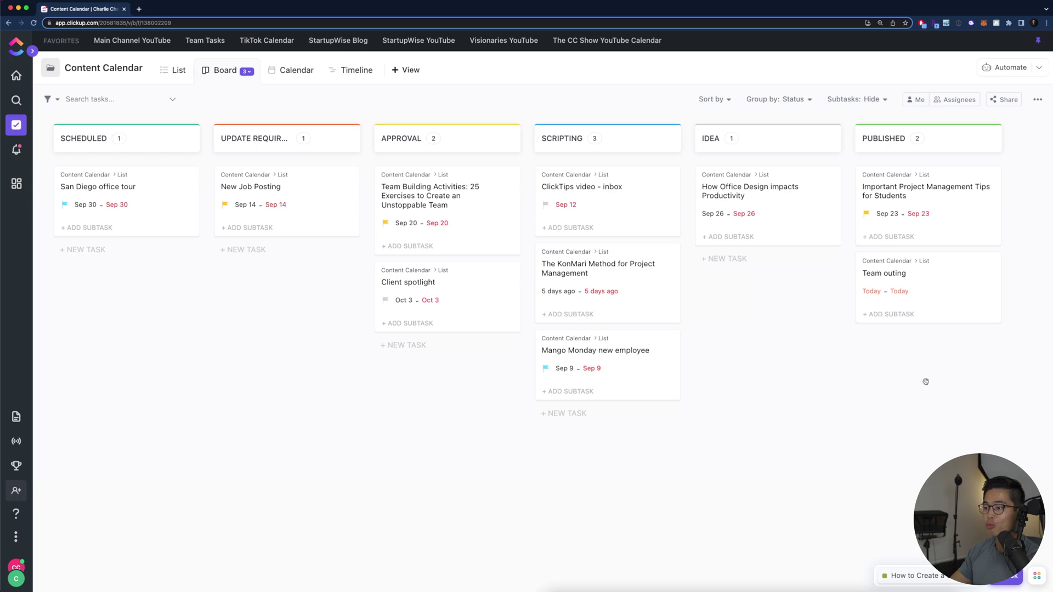
left_click(307, 70)
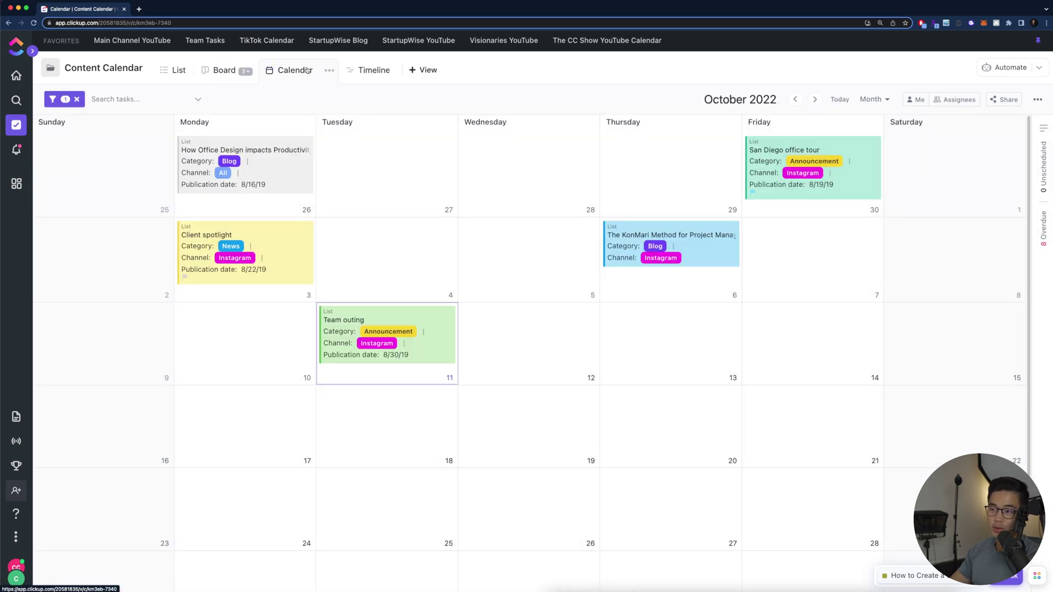
left_click(346, 78)
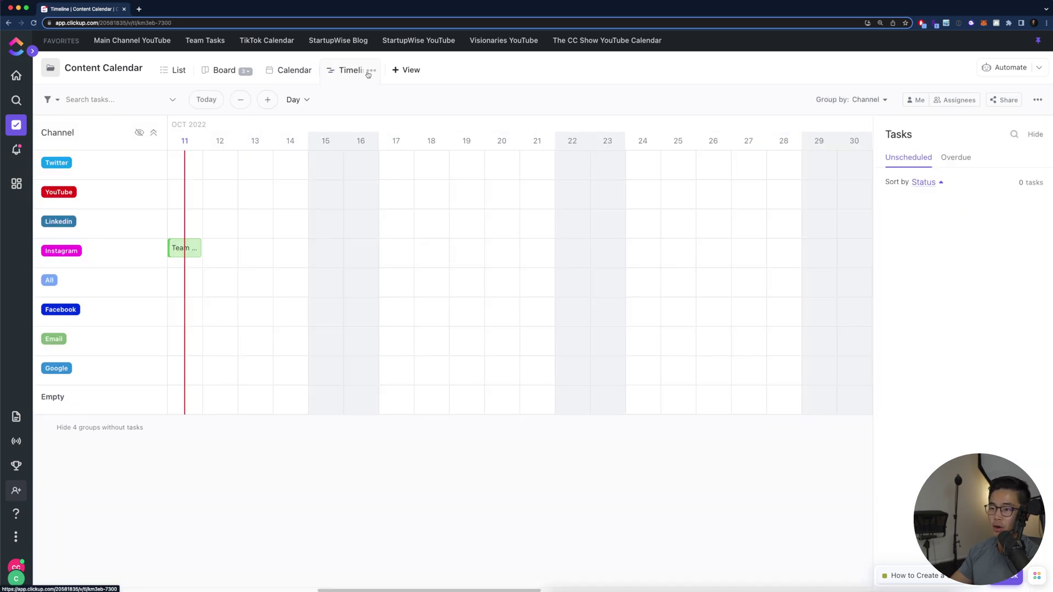
left_click(178, 72)
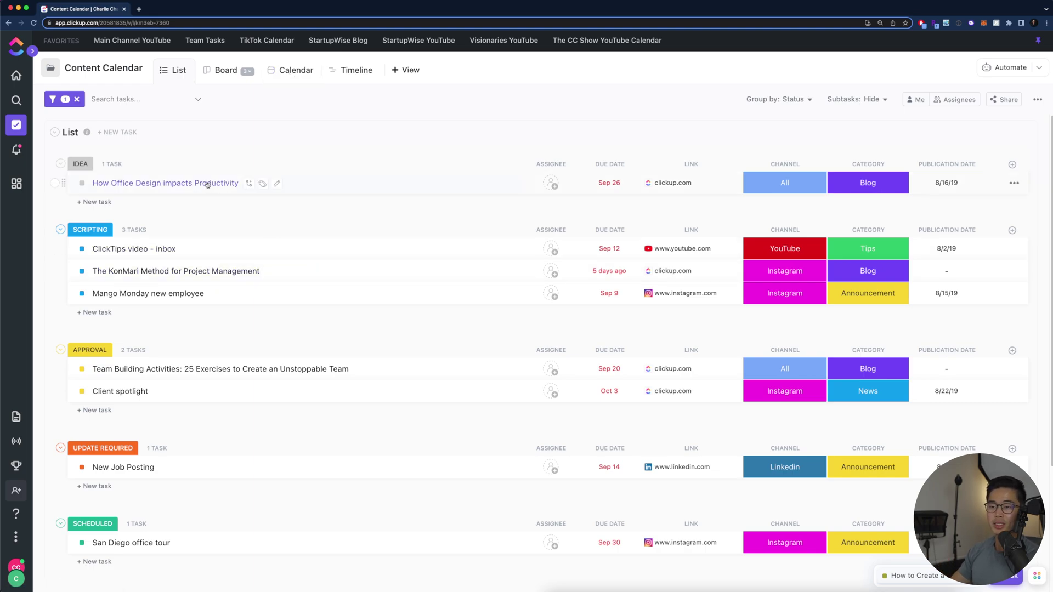
- Open the How Office Design impacts Productivity task and look over its custom field settings
left_click(169, 184)
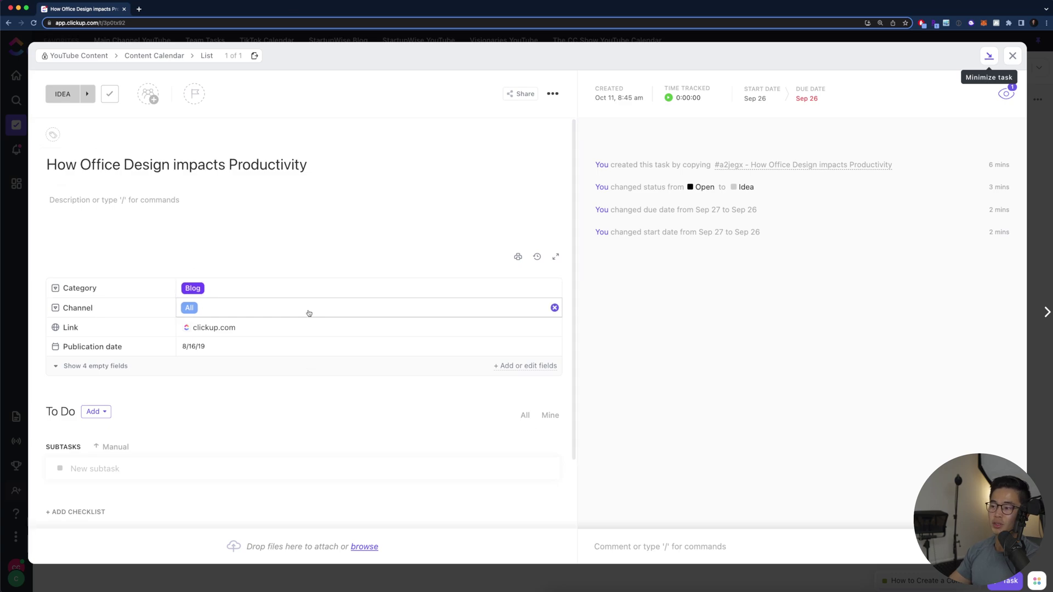
left_click(177, 190)
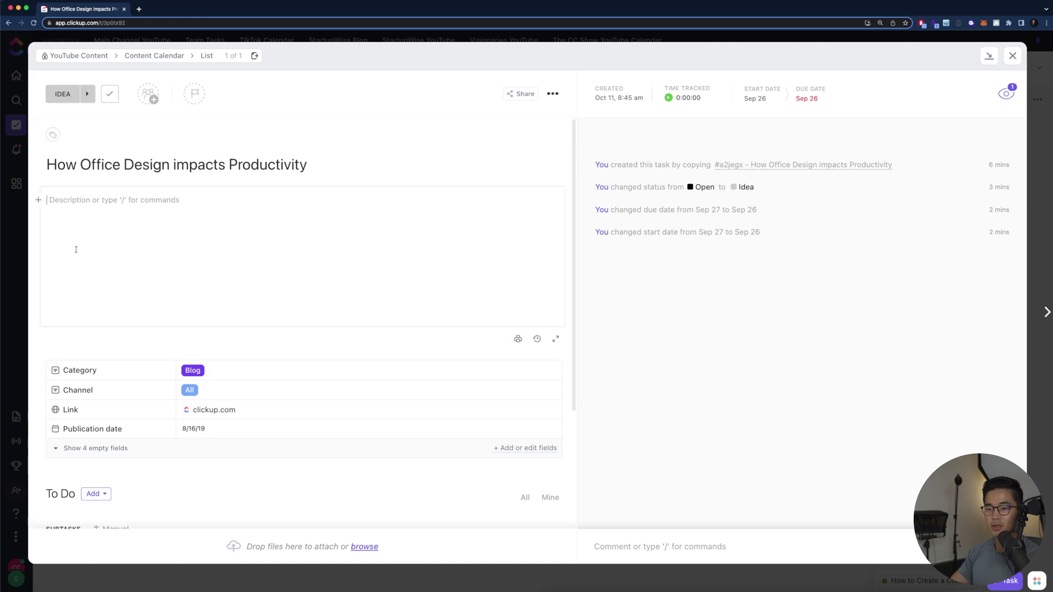
scroll(208, 246, "down", 5)
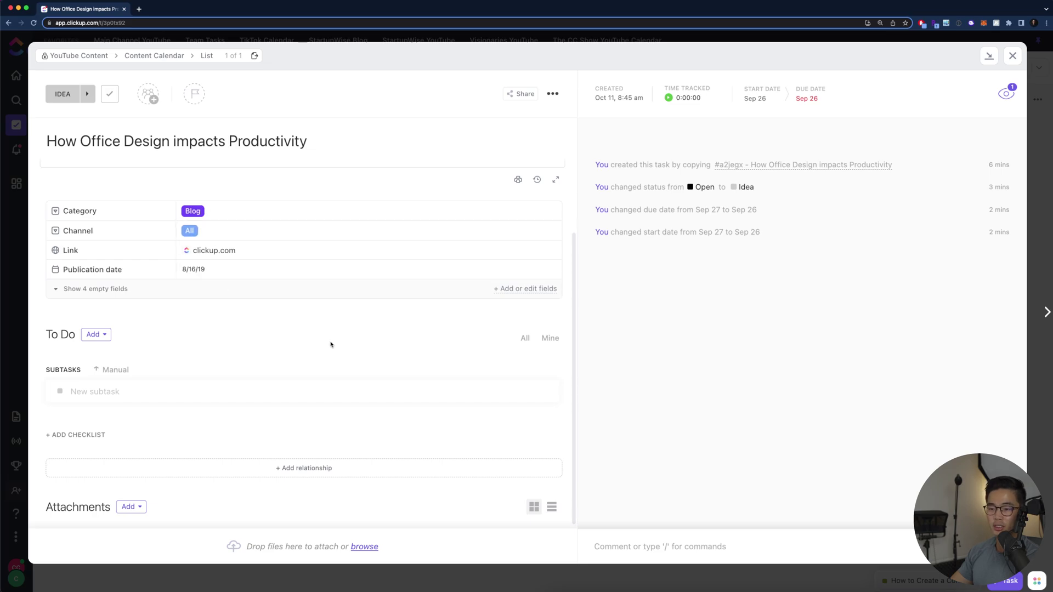
left_click(538, 290)
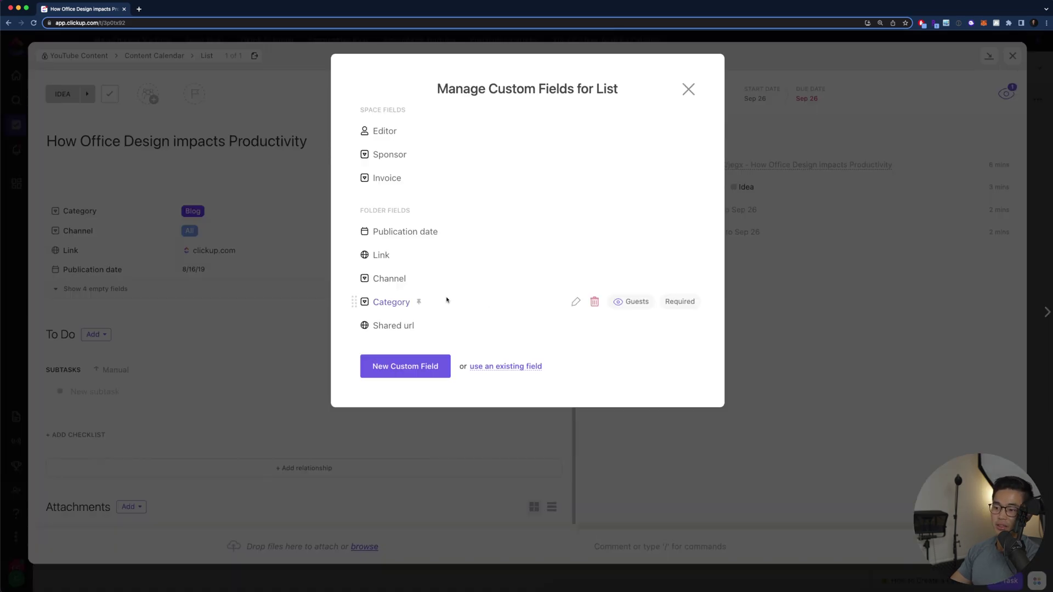
key("Escape")
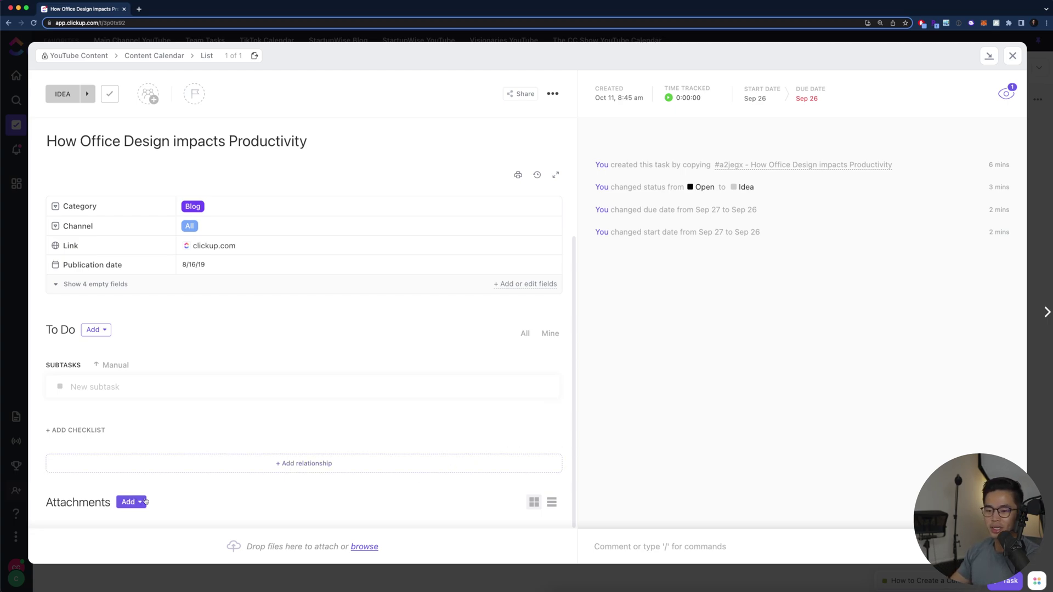
- Create a new doc from the task's Attachments Add menu
left_click(128, 503)
left_click(128, 503)
left_click(128, 503)
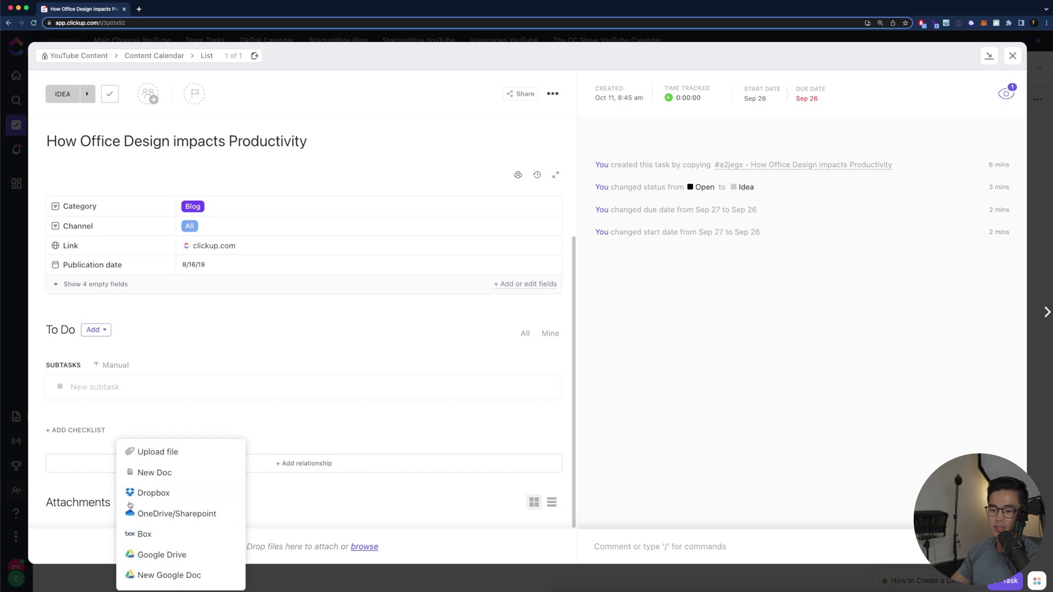
left_click(195, 576)
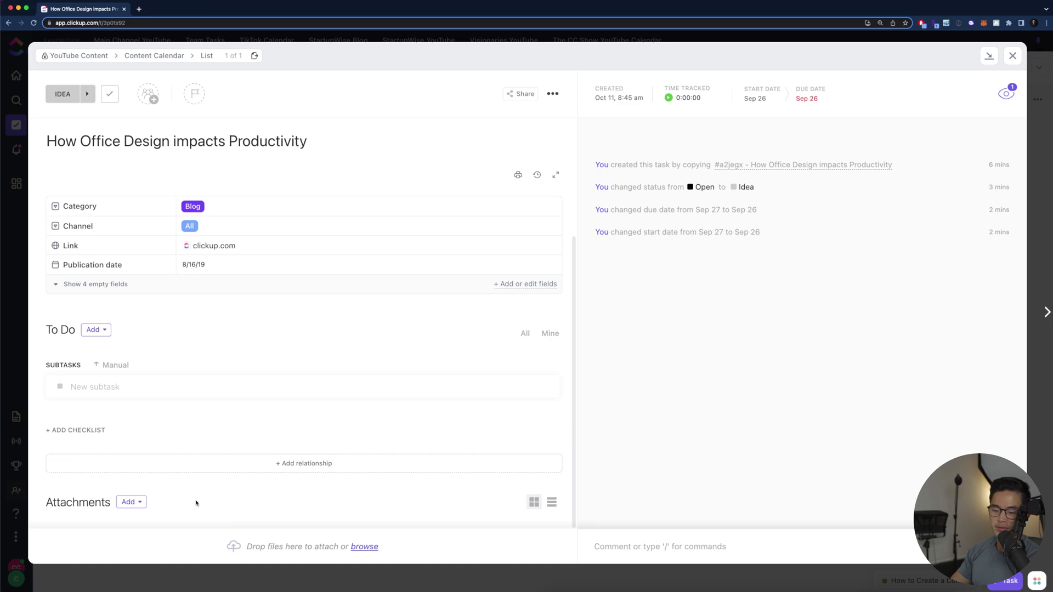
left_click(127, 503)
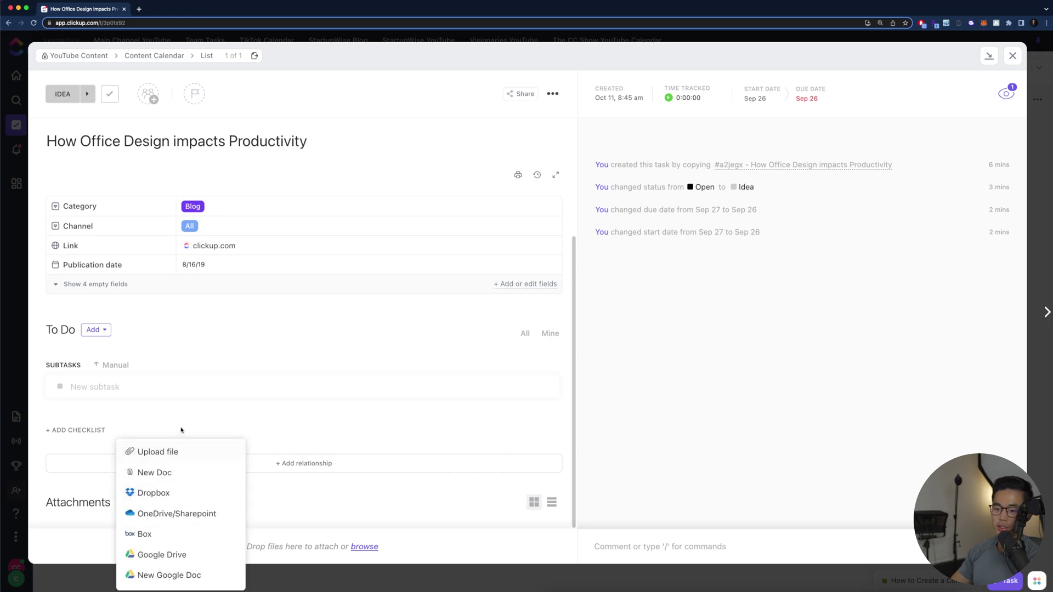
left_click(167, 473)
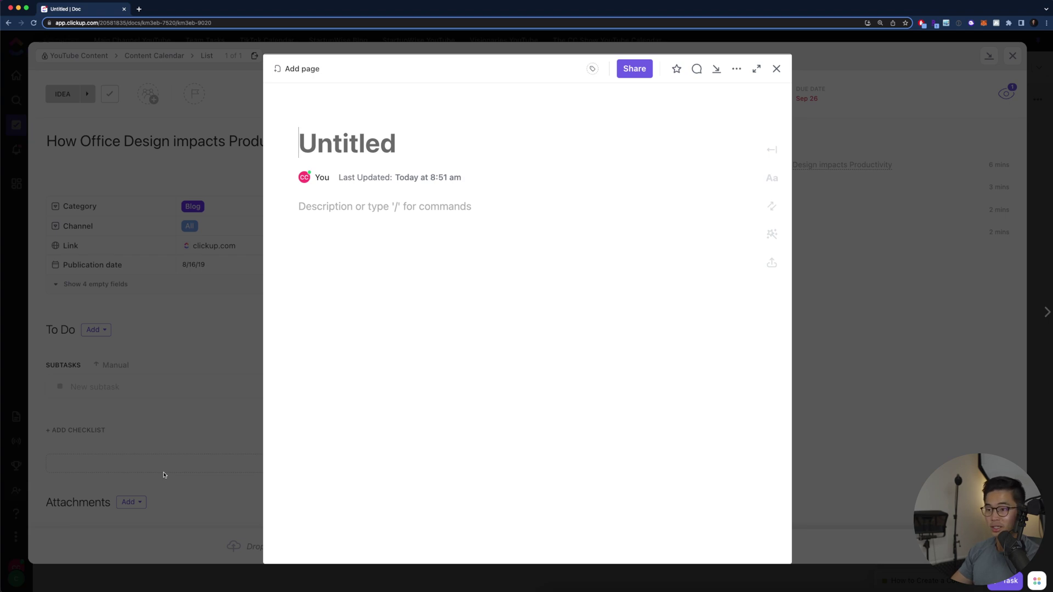
- Title the new doc 'Script', write 'script' in its body, browse the slash menu, and close it
type("Script")
key("Return")
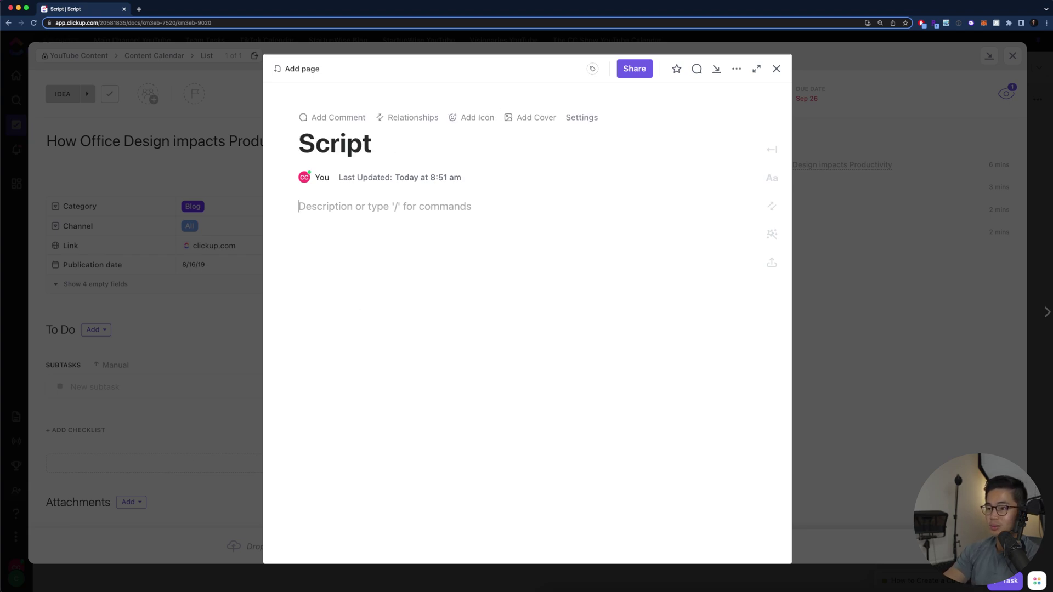
type("script")
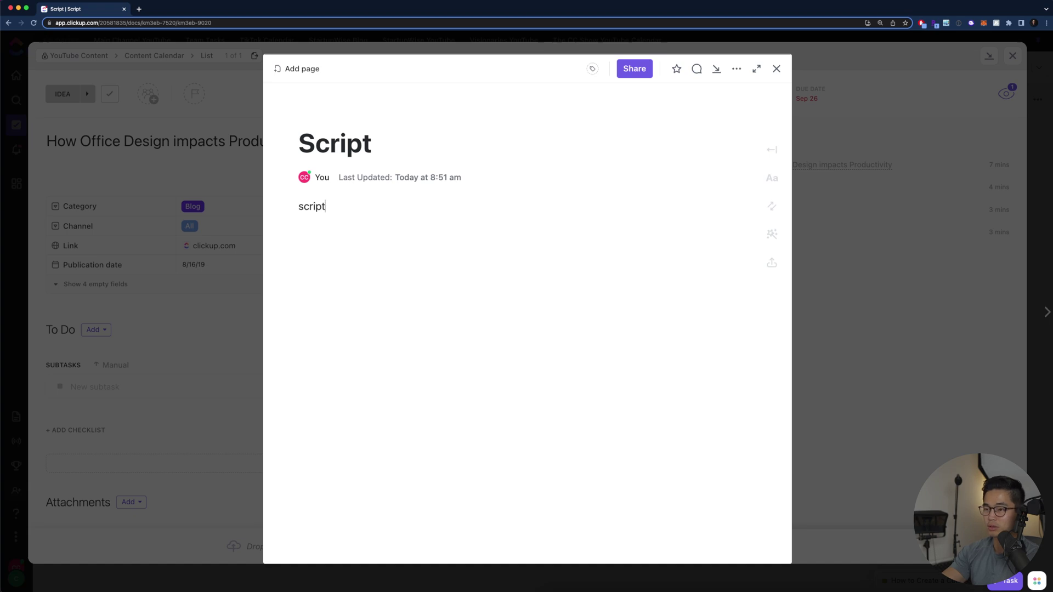
key("Return")
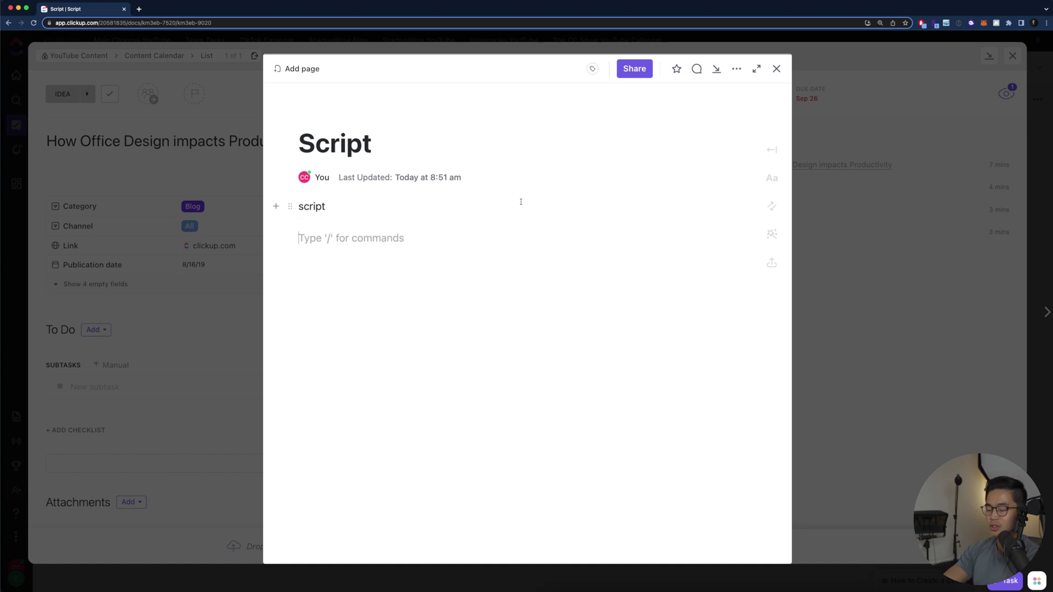
type("/")
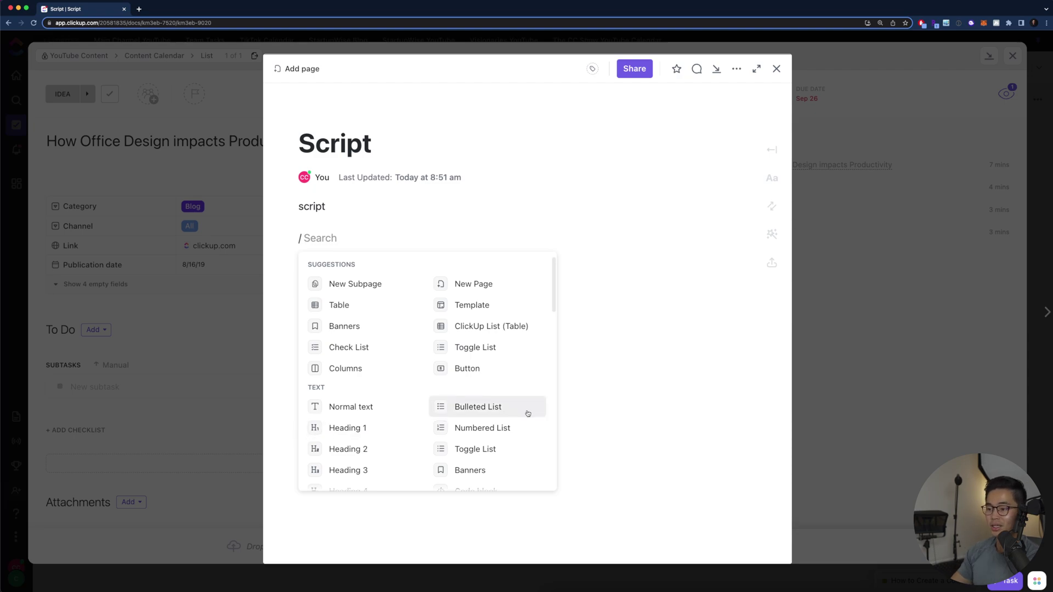
scroll(409, 331, "down", 1)
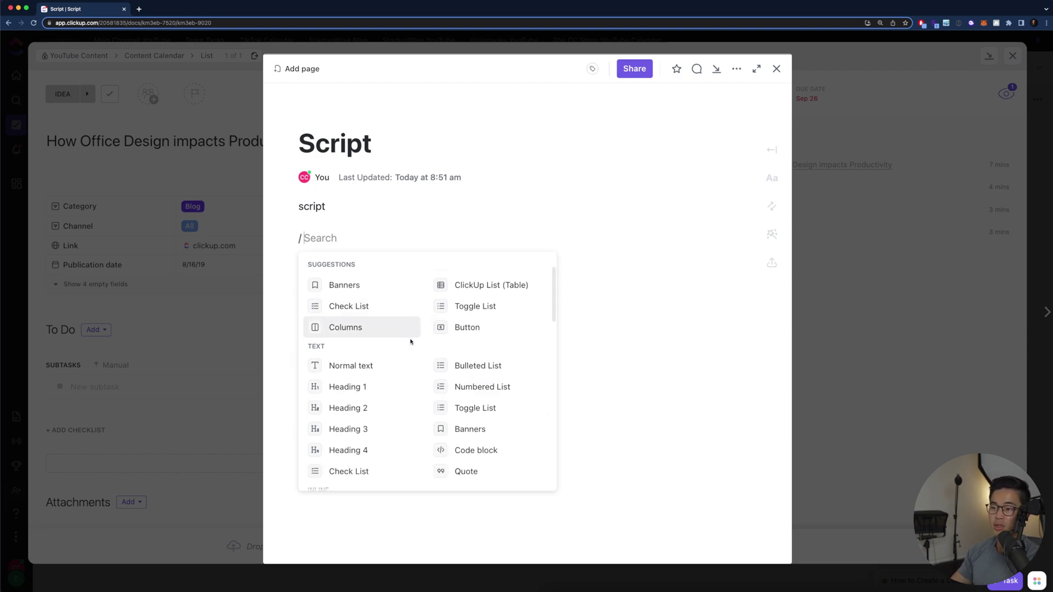
scroll(409, 396, "down", 3)
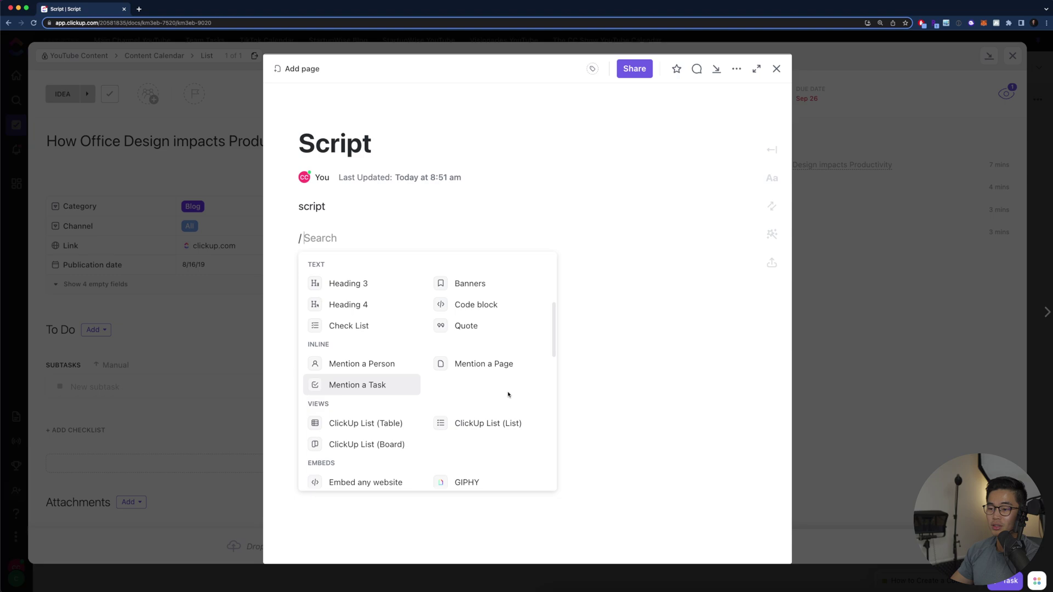
scroll(381, 374, "down", 5)
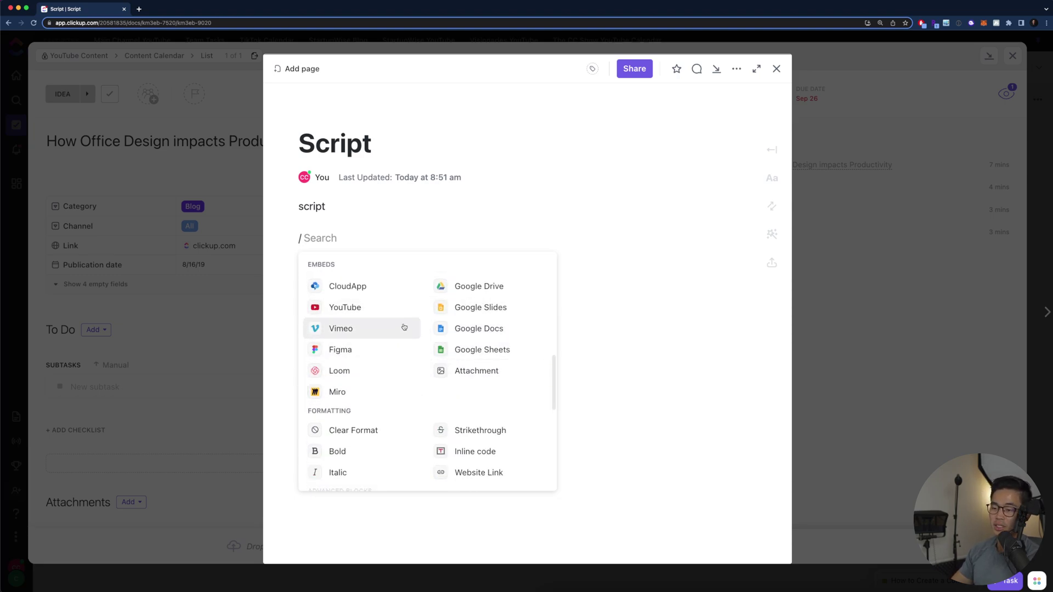
key("Escape")
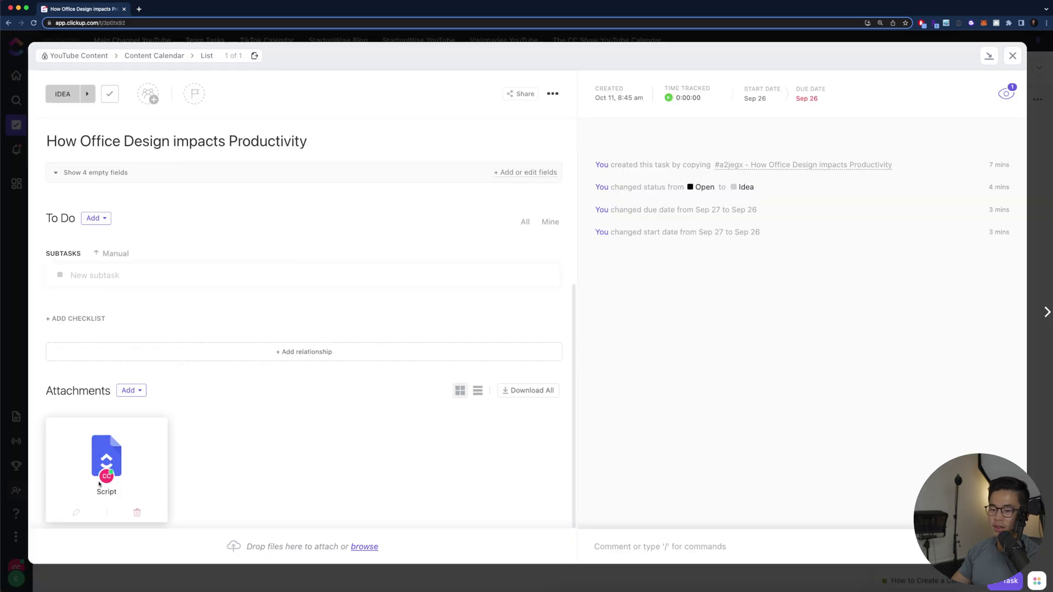
- Post a comment mentioning the teammate with 'hey can you check this out', then close the task
mouse_move(117, 473)
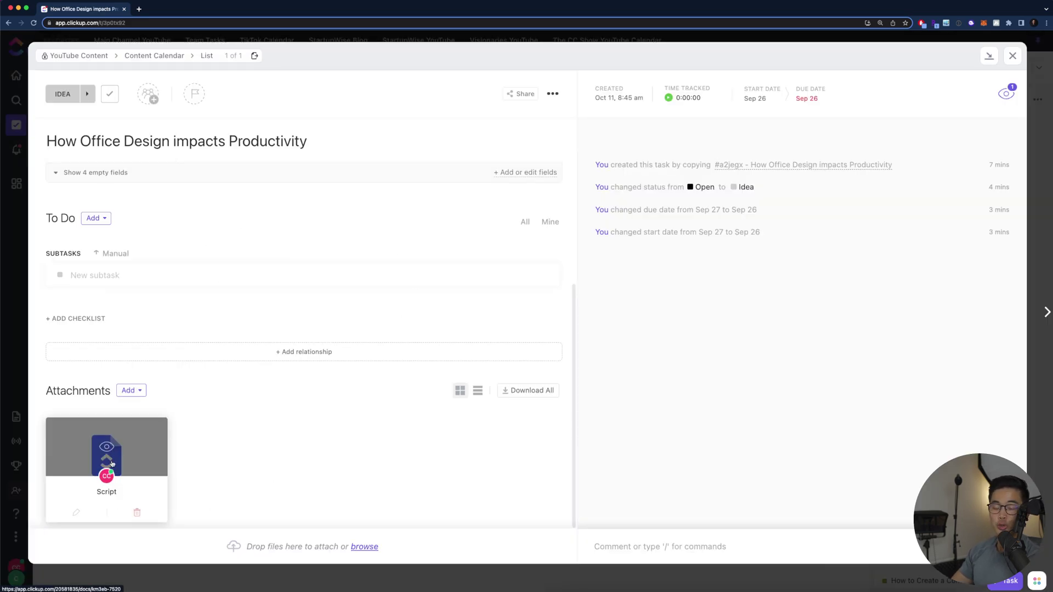
scroll(258, 356, "up", 10)
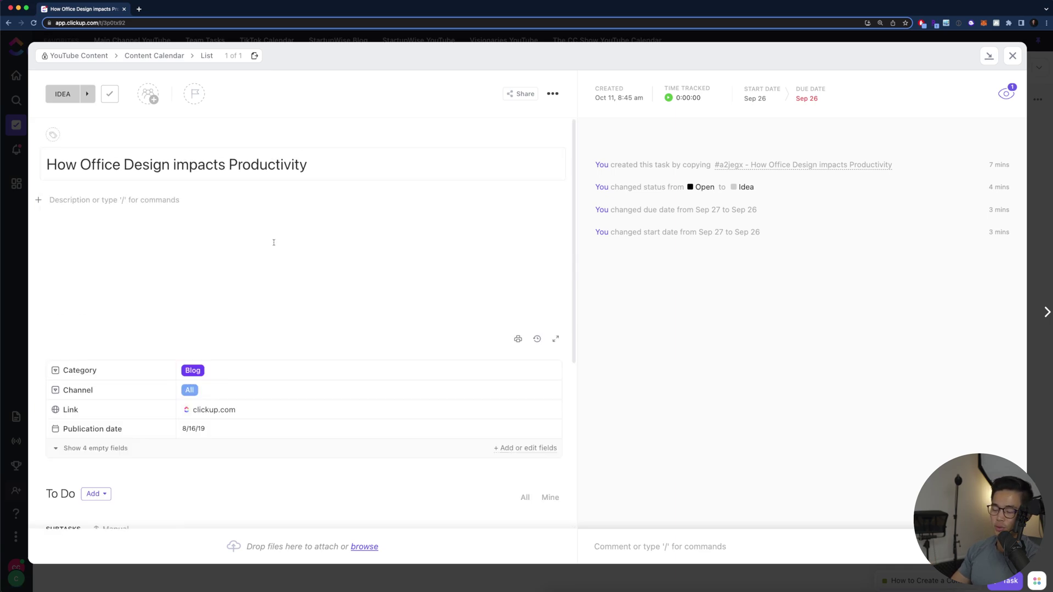
left_click(655, 549)
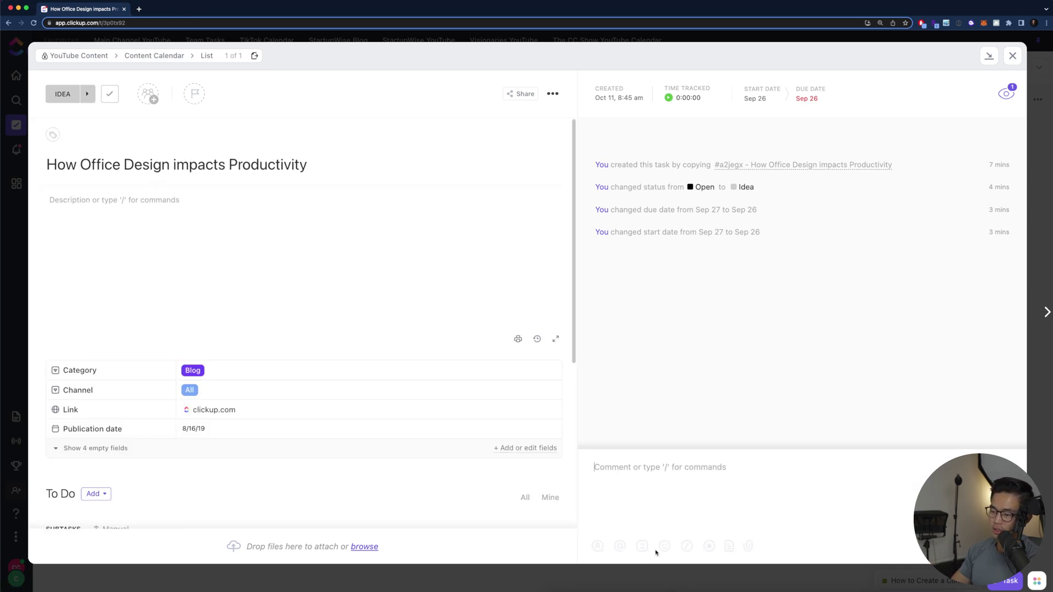
type("@jo")
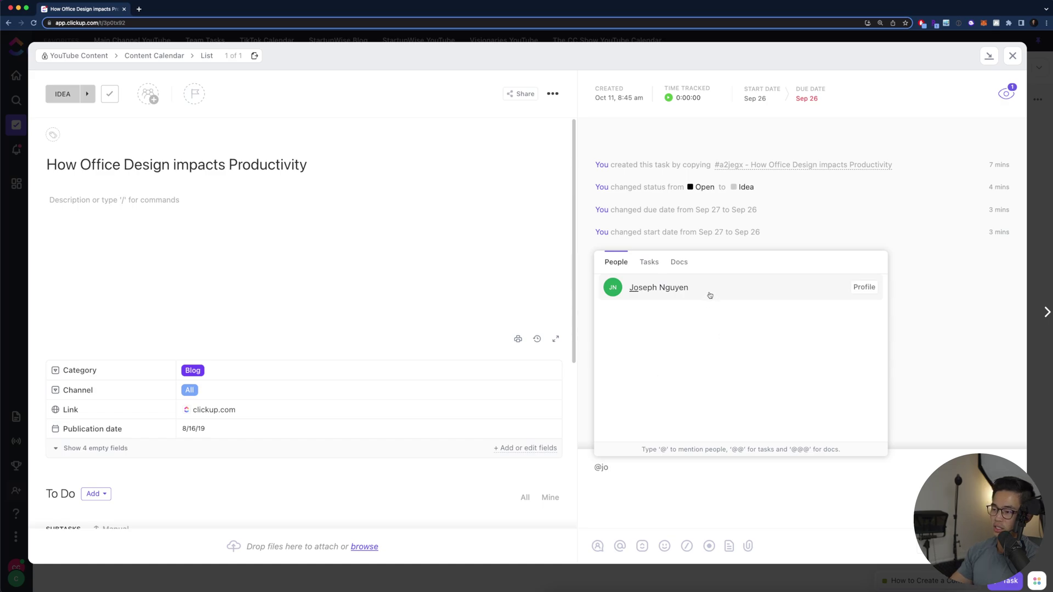
left_click(709, 295)
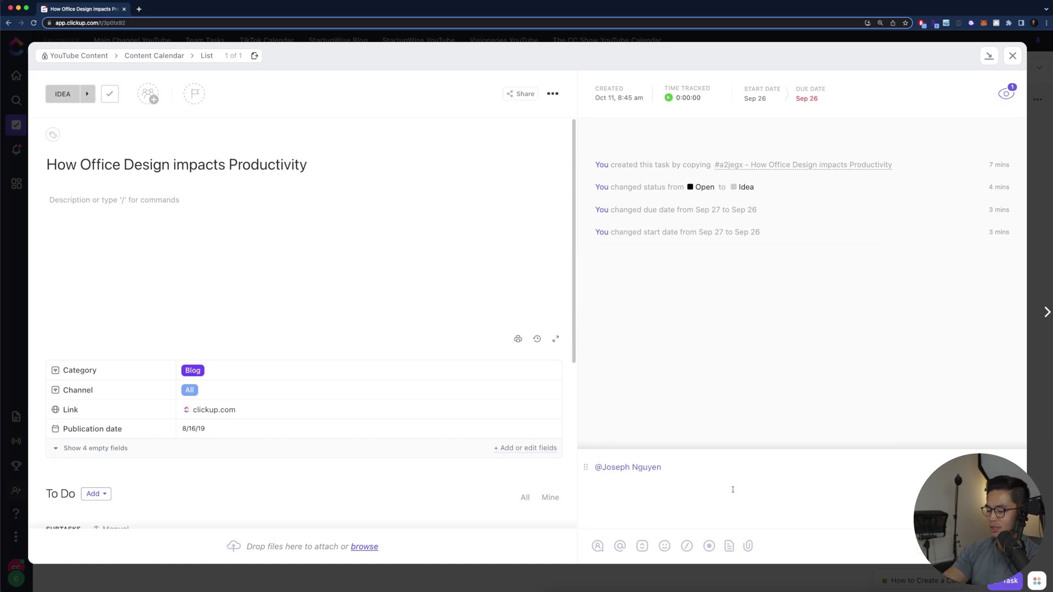
type("hey can you check this out")
key("Return")
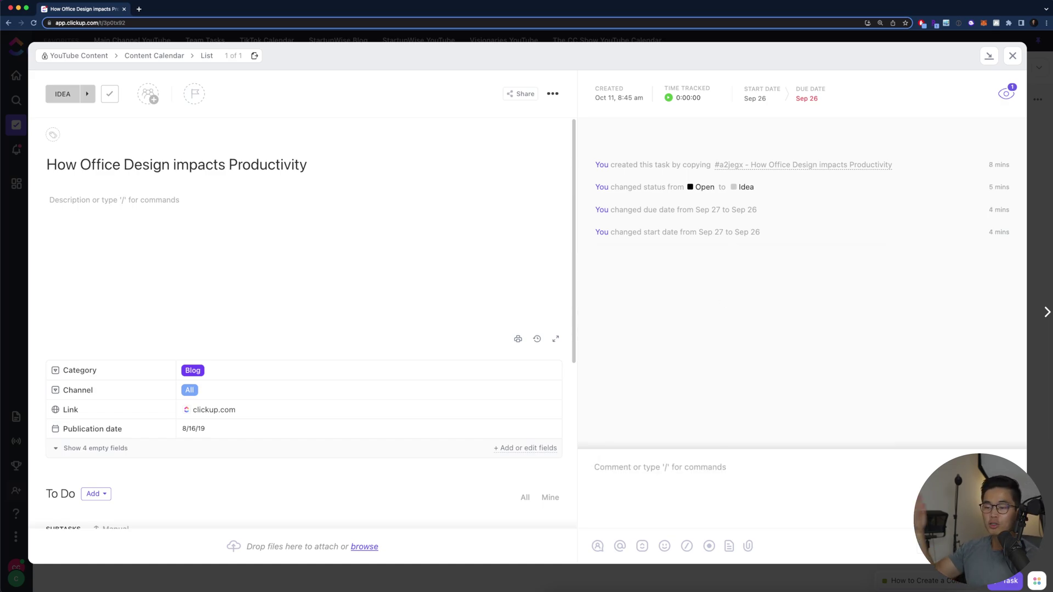
key("Escape")
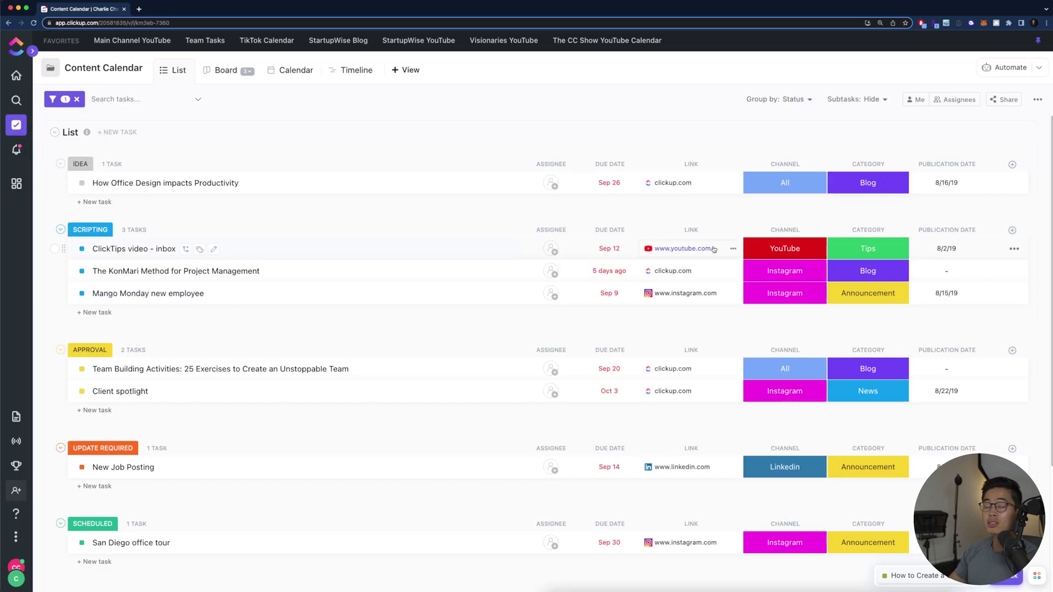
left_click(1024, 71)
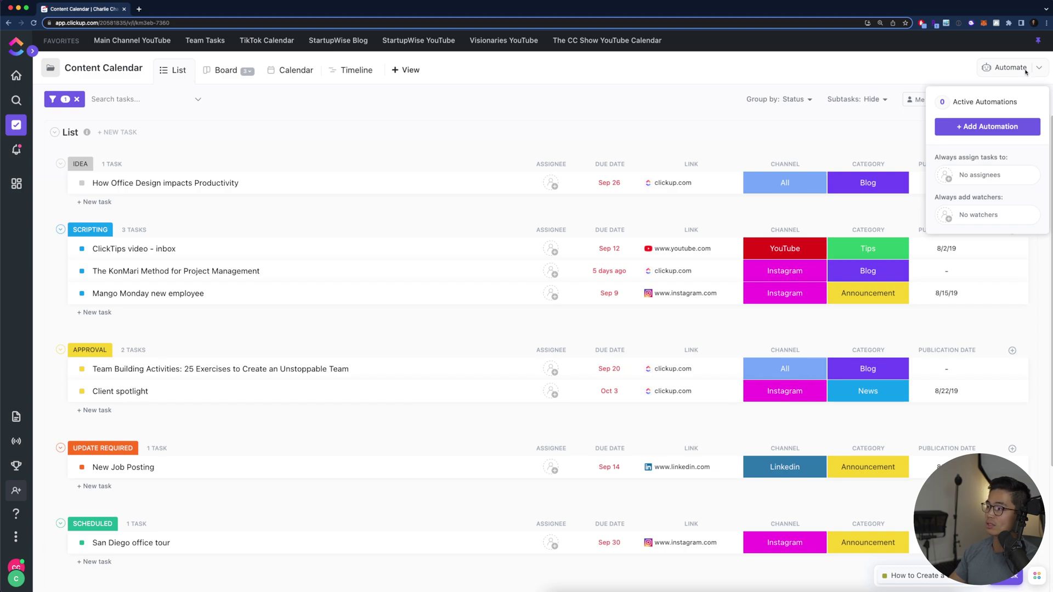
left_click(796, 76)
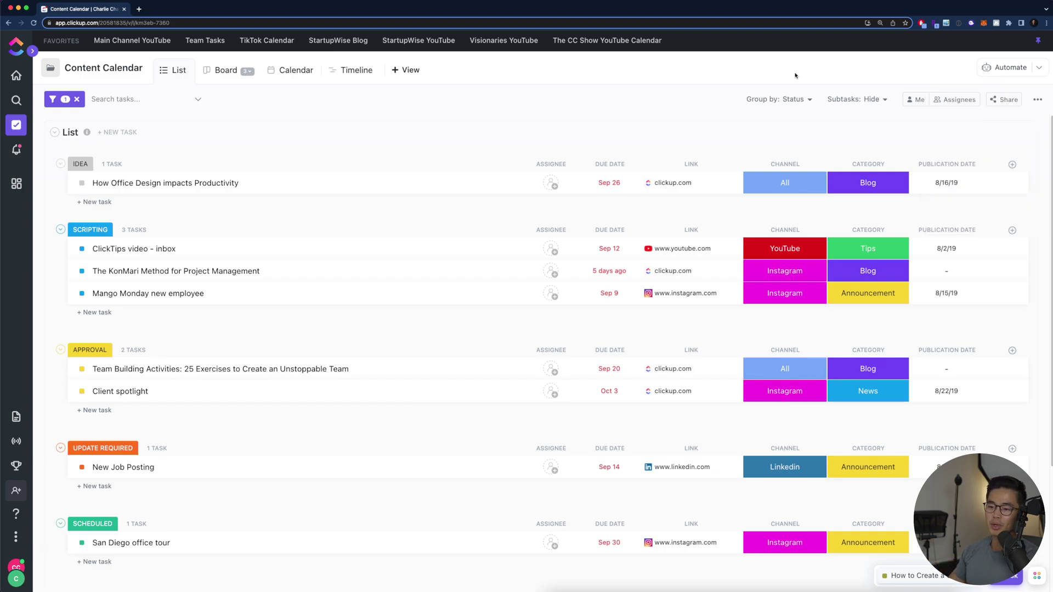